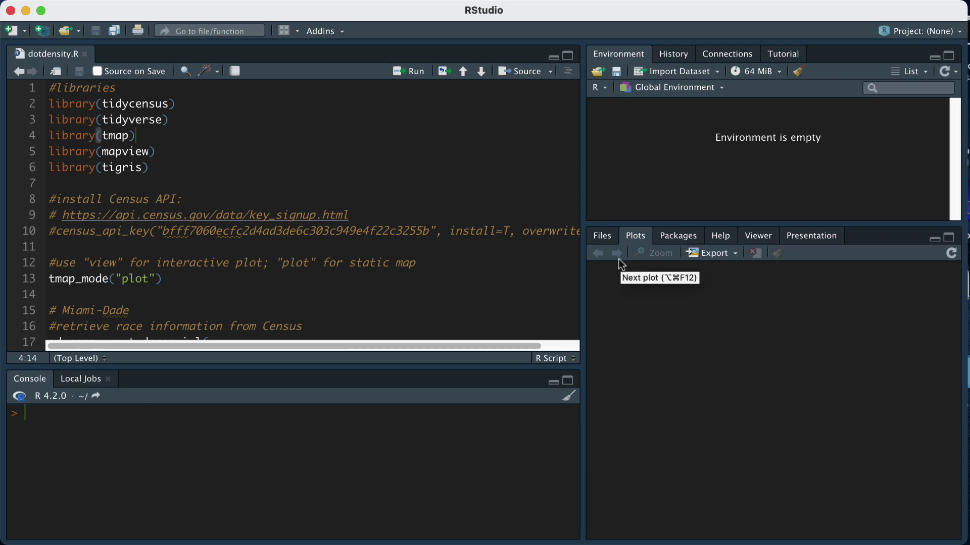
scroll(369, 167, down, 5)
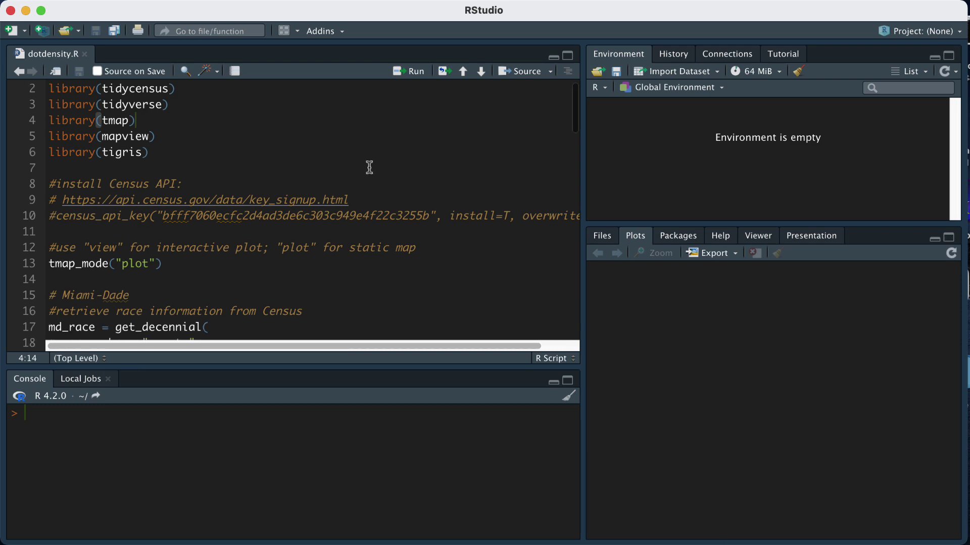
scroll(369, 168, down, 10)
scroll(369, 167, down, 10)
scroll(369, 168, up, 15)
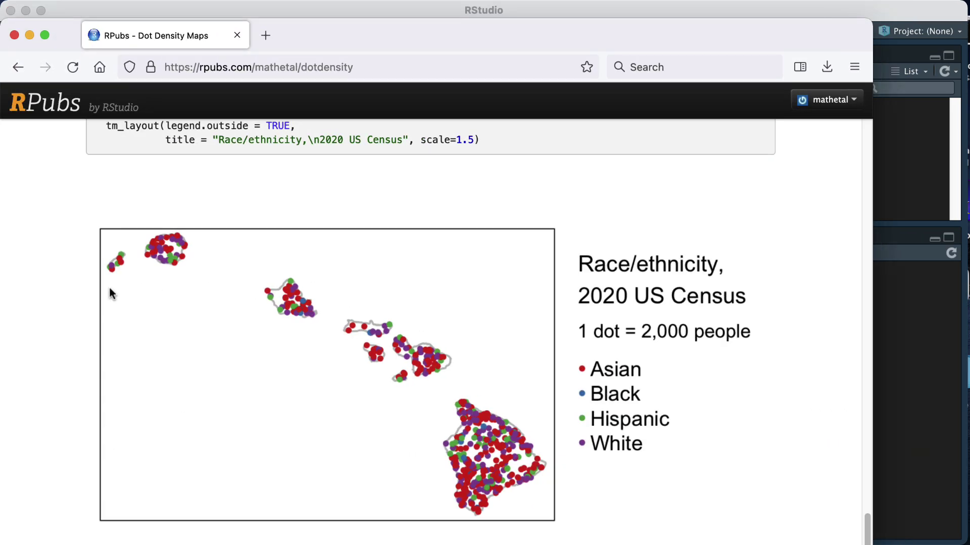
scroll(109, 285, up, 10)
scroll(75, 307, up, 10)
scroll(75, 307, up, 3)
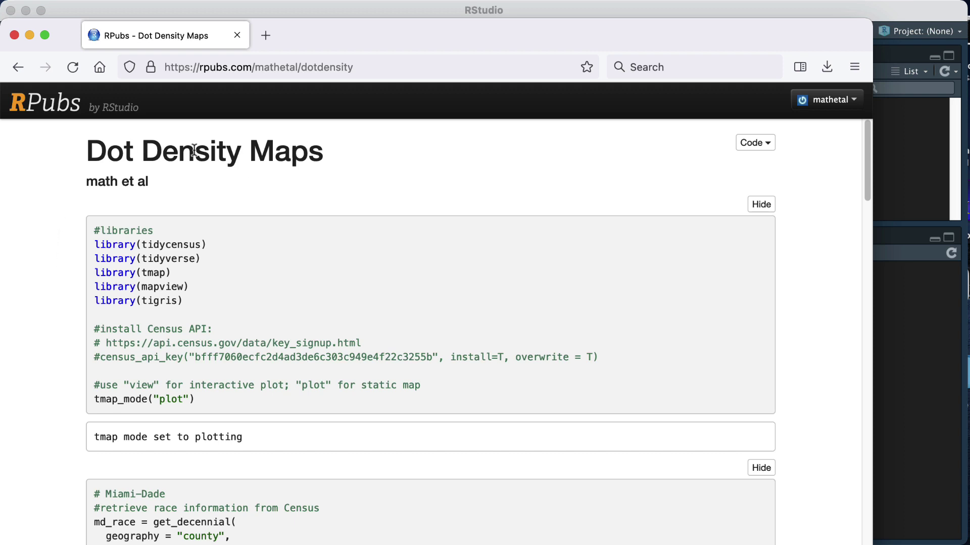
scroll(50, 443, down, 5)
scroll(49, 444, down, 5)
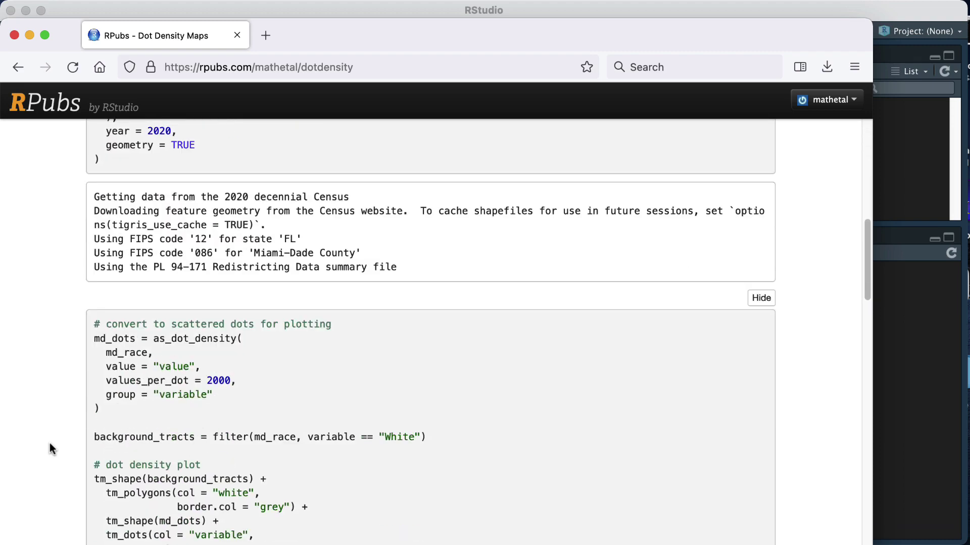
scroll(49, 443, down, 5)
scroll(49, 443, down, 3)
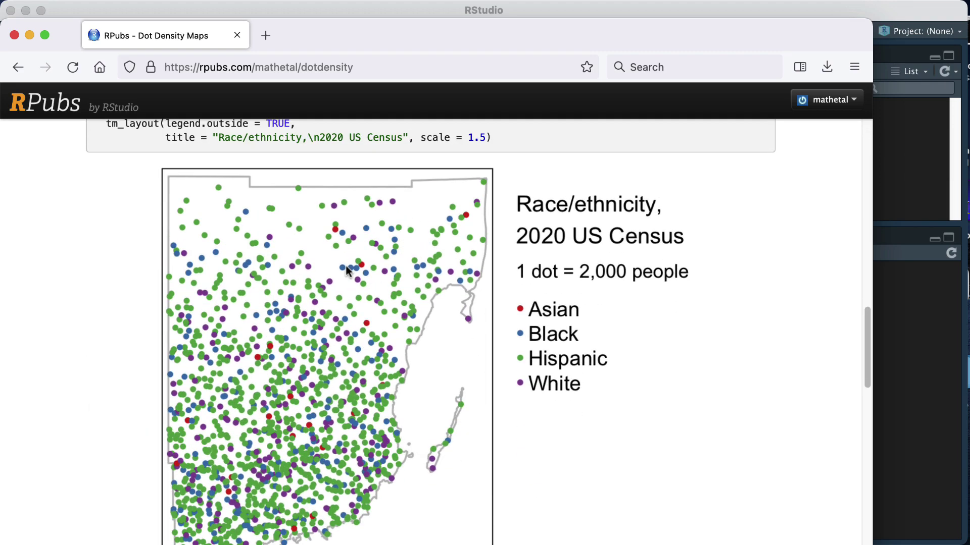
scroll(61, 371, down, 5)
scroll(58, 365, down, 10)
scroll(59, 364, up, 1)
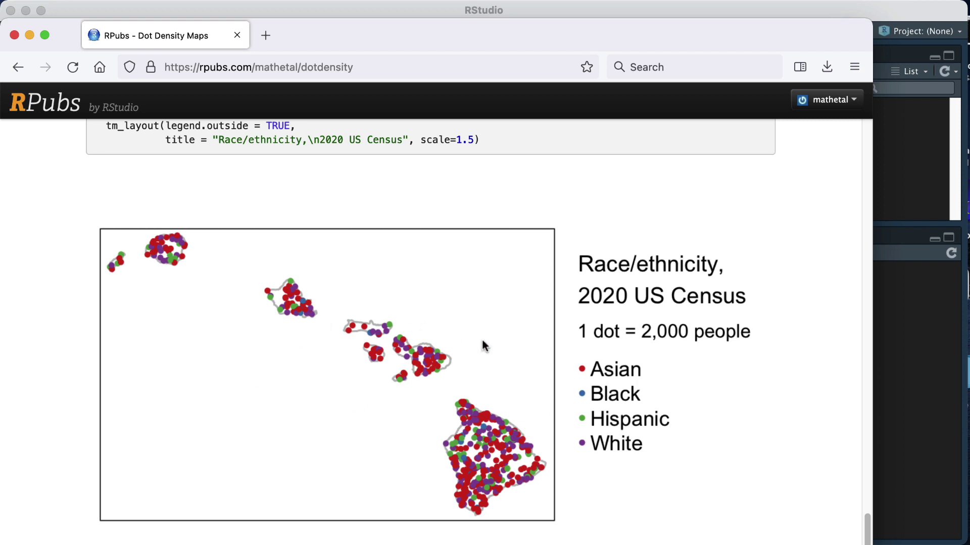
scroll(483, 345, up, 8)
scroll(483, 346, up, 6)
scroll(484, 345, up, 3)
scroll(484, 345, up, 1)
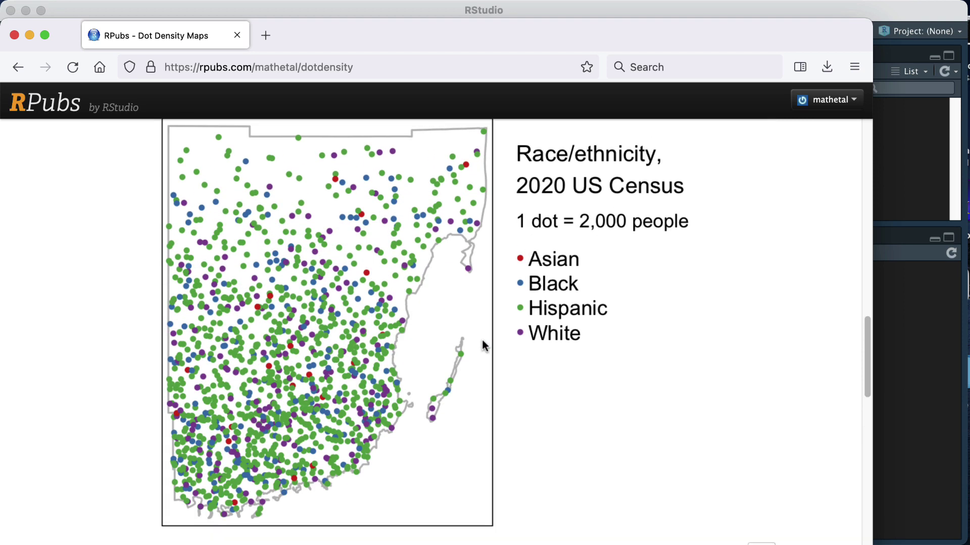
scroll(482, 339, down, 10)
scroll(482, 337, up, 2)
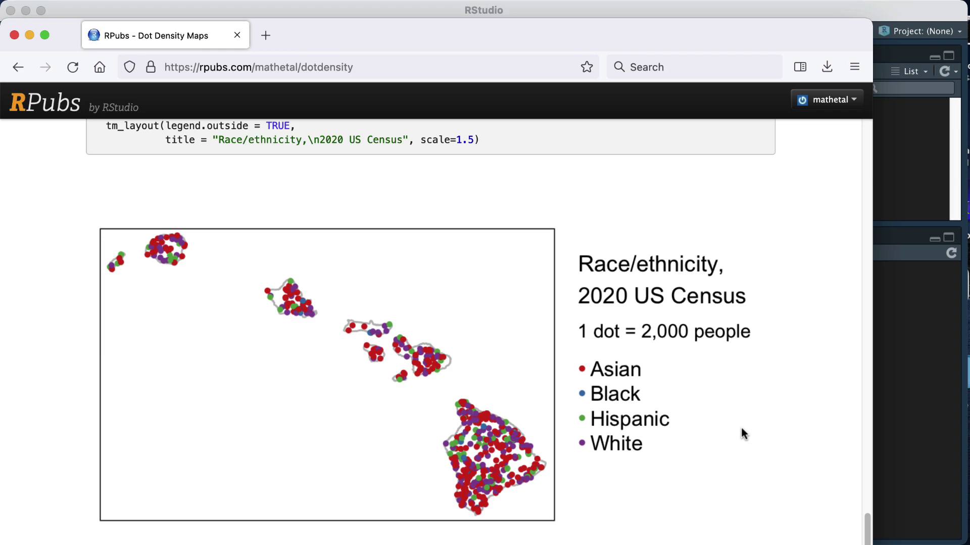
scroll(677, 242, up, 10)
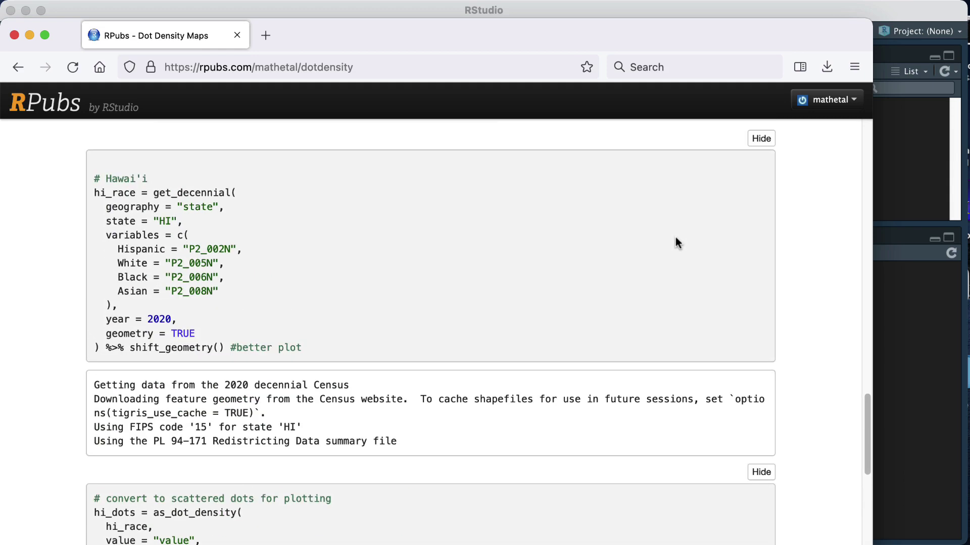
scroll(677, 242, up, 8)
scroll(677, 242, up, 2)
scroll(677, 242, up, 3)
scroll(677, 242, down, 8)
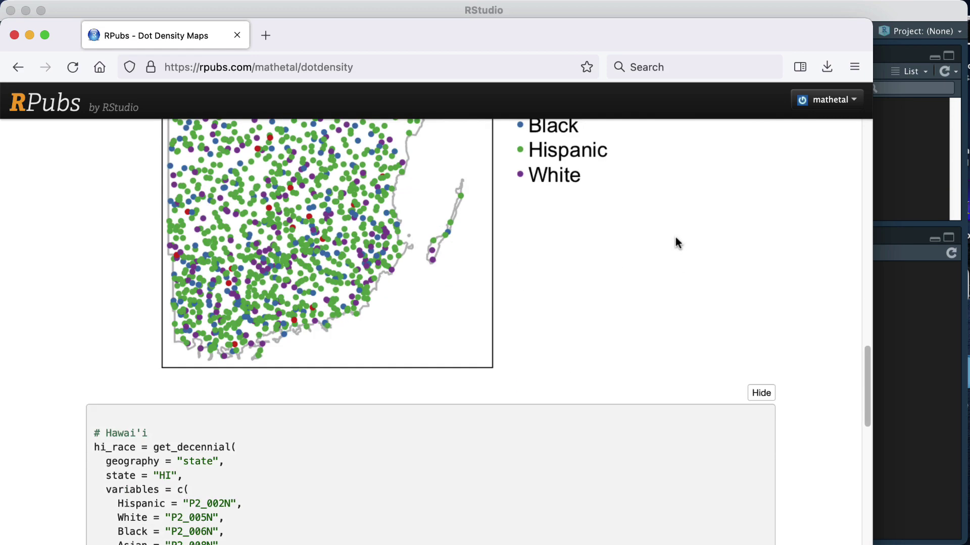
scroll(677, 242, down, 6)
scroll(675, 237, up, 1)
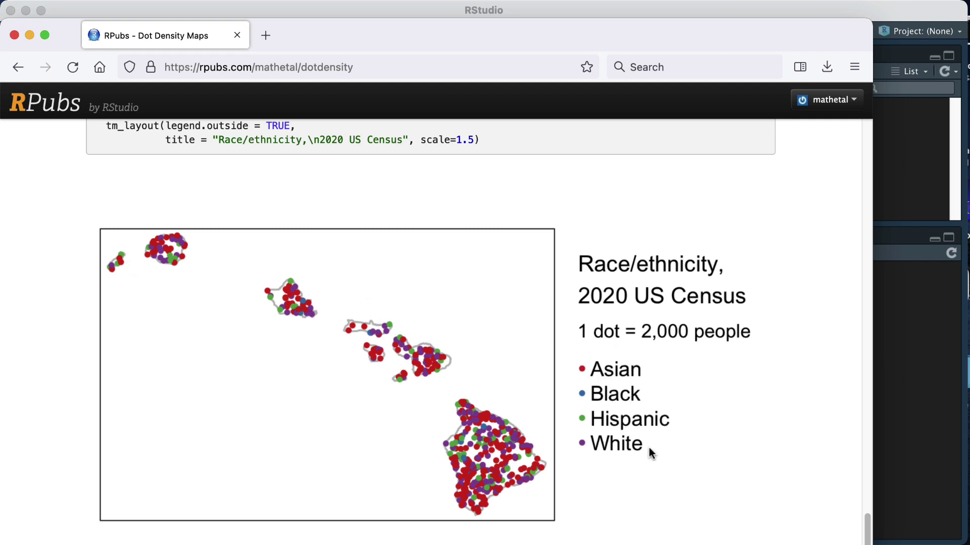
Leave the RPubs maps and return to the dotdensity.R script.
key(super+Tab)
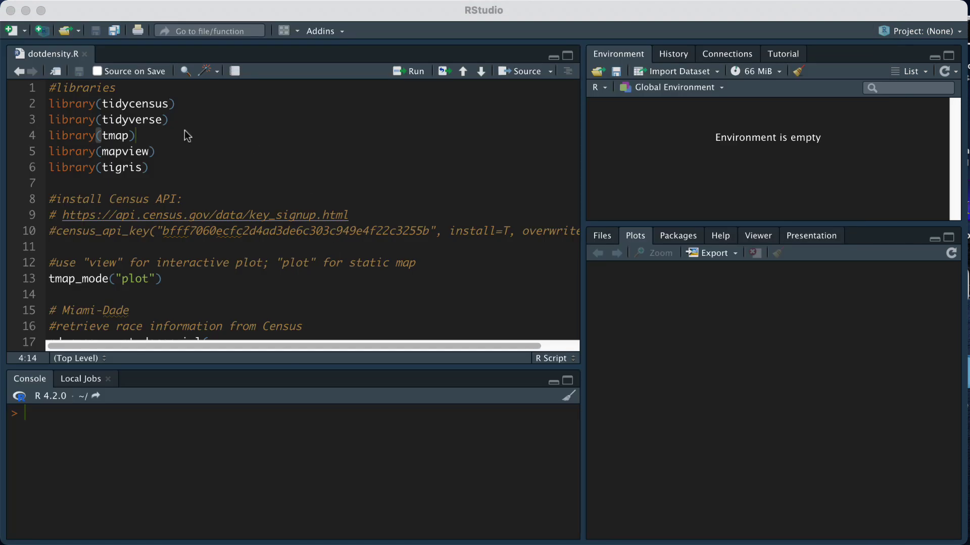
Run the five library lines (tidycensus, tidyverse, tmap, mapview, tigris) in the console.
drag(151, 168, 48, 104)
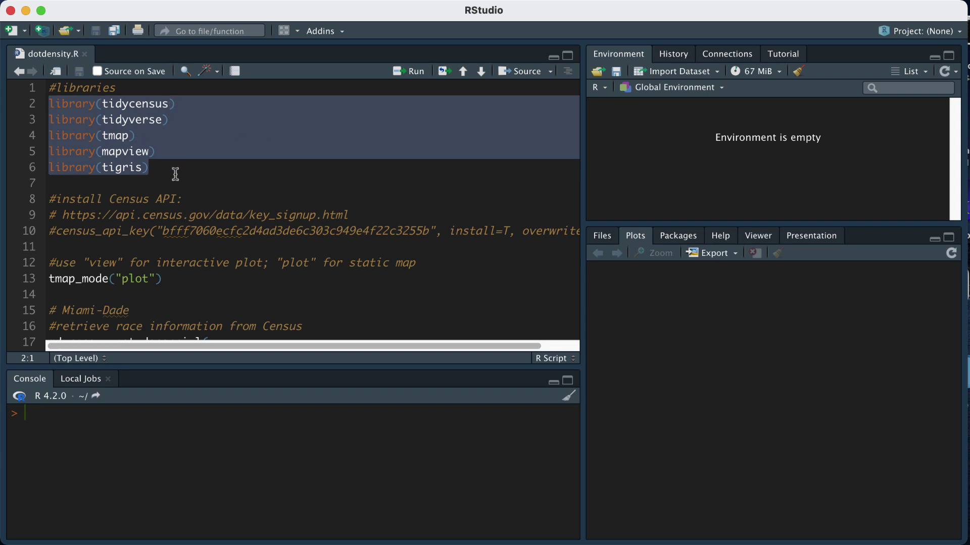
click(199, 173)
double_click(136, 104)
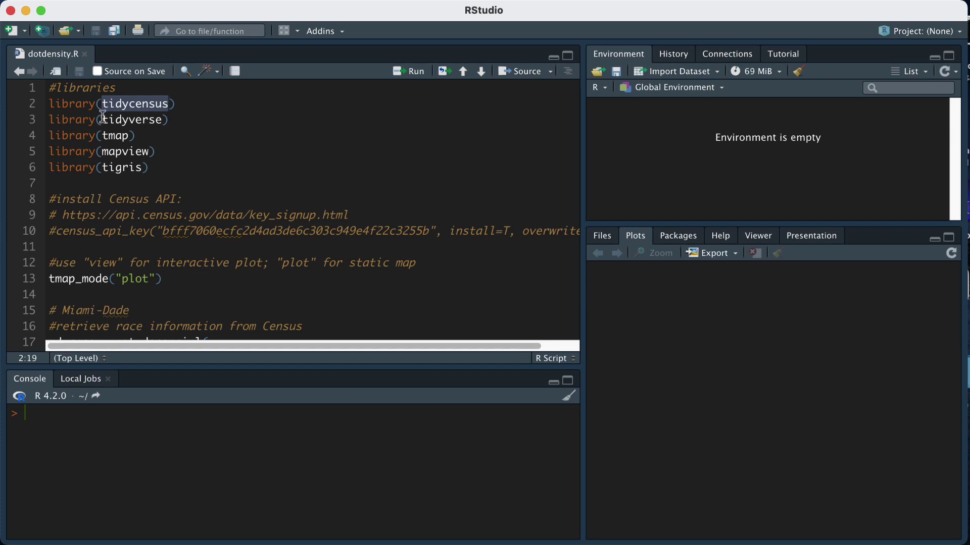
double_click(139, 120)
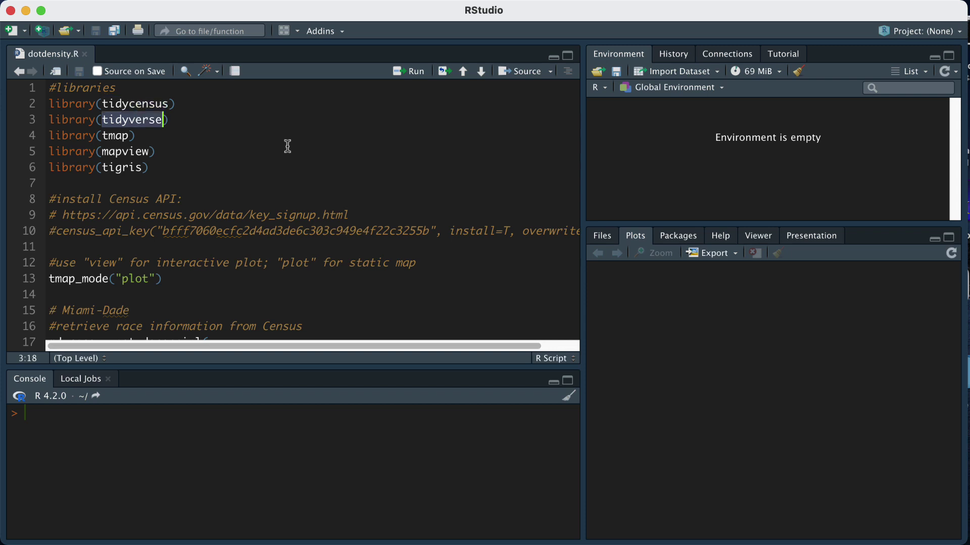
drag(151, 167, 25, 136)
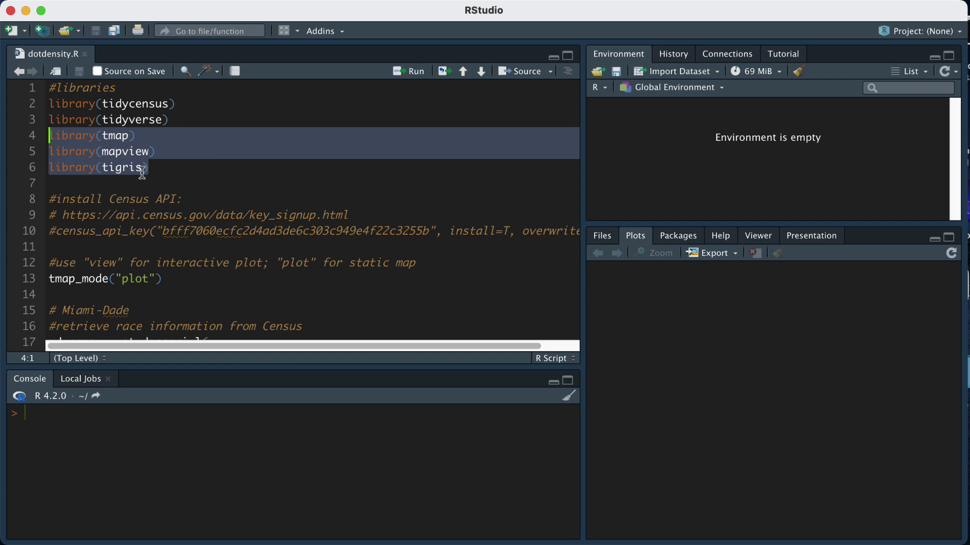
key(shift+Up)
key(shift+Up)
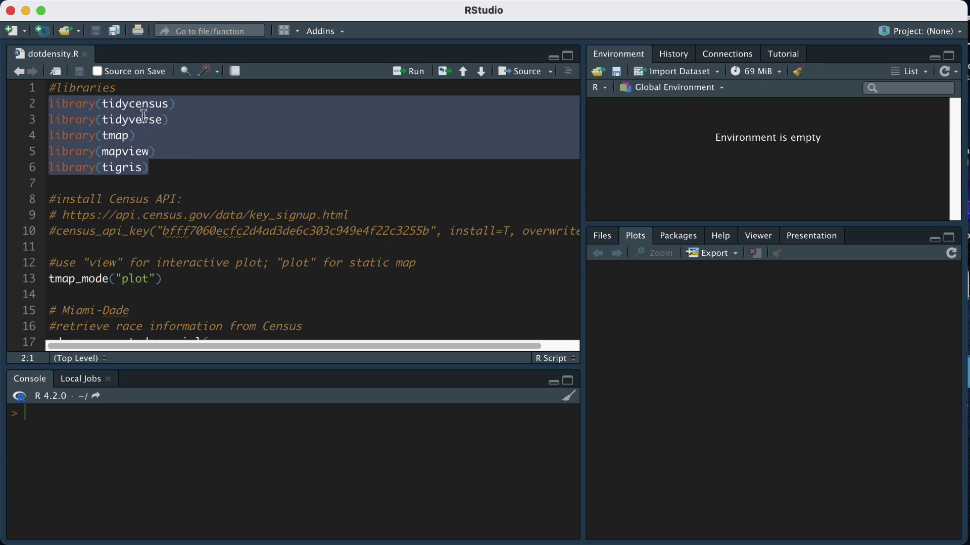
key(ctrl+Return)
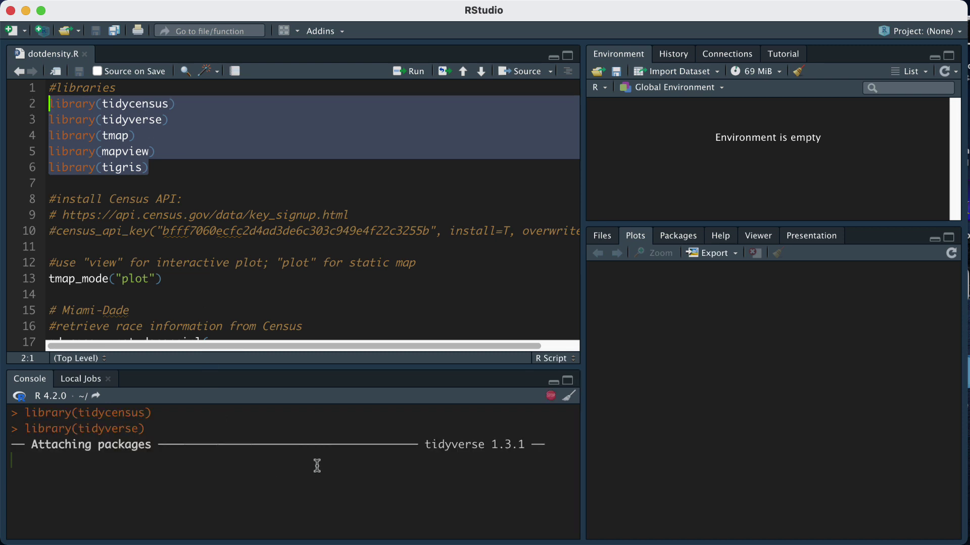
Remove the leading # from line 10 and point out the Census API comment.
click(55, 231)
key(BackSpace)
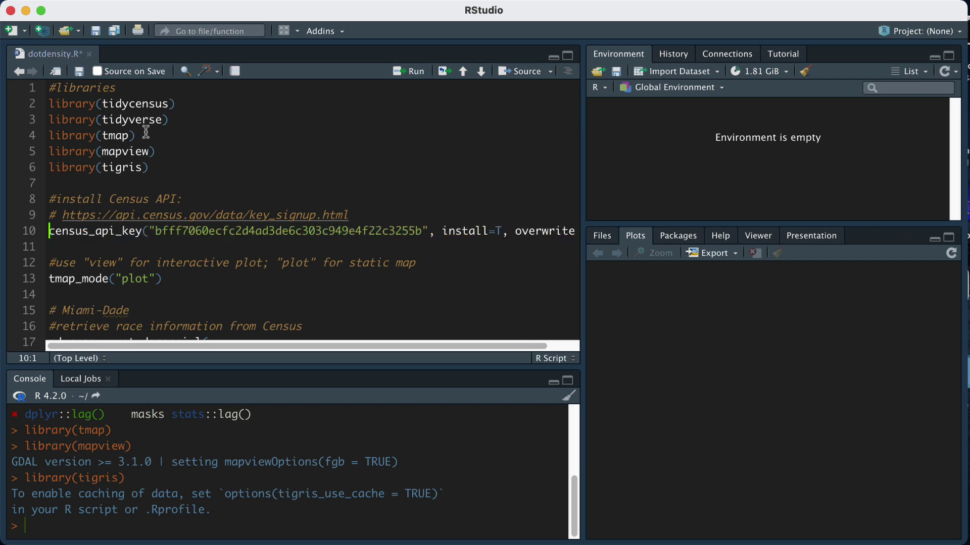
double_click(125, 104)
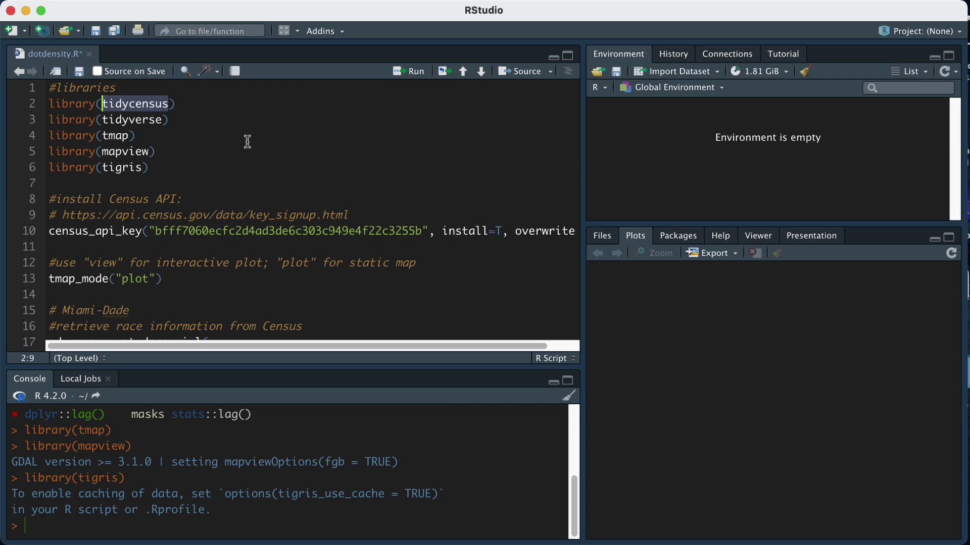
drag(110, 199, 177, 199)
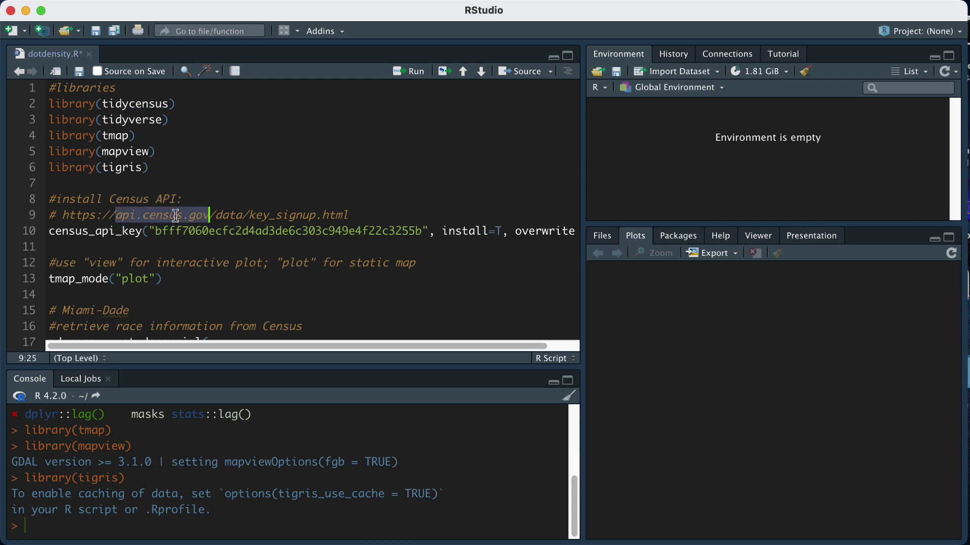
Highlight the Census signup URL, the census_api_key function and the key string.
triple_click(175, 215)
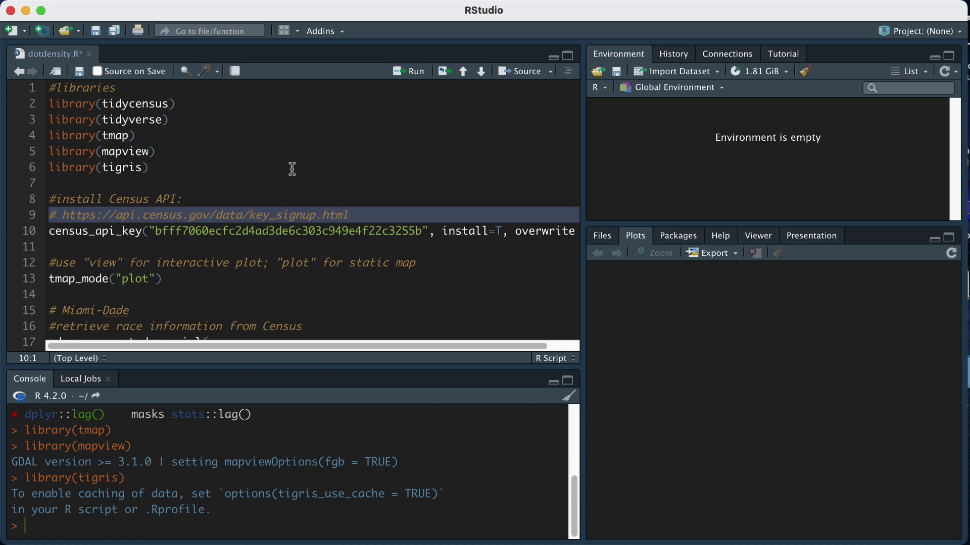
click(317, 218)
drag(351, 215, 61, 220)
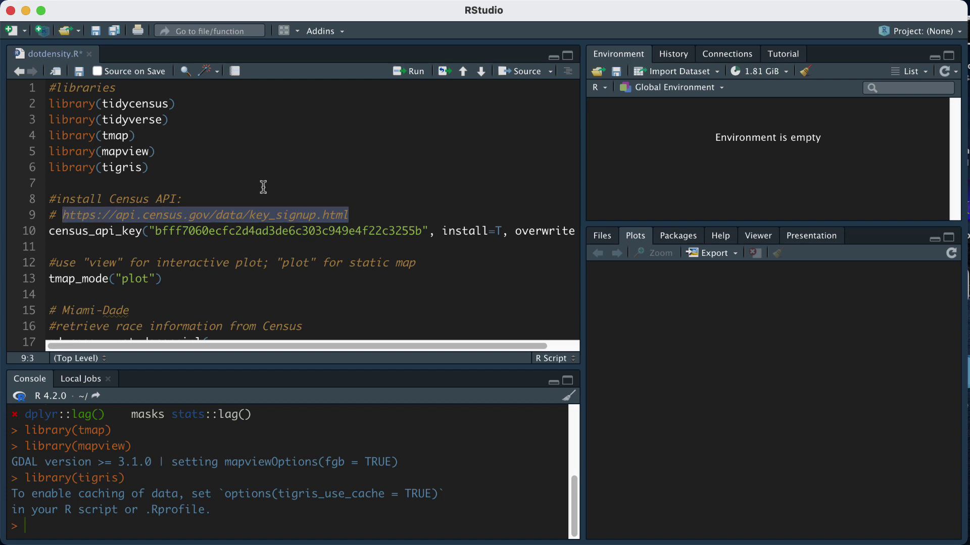
drag(48, 230, 152, 230)
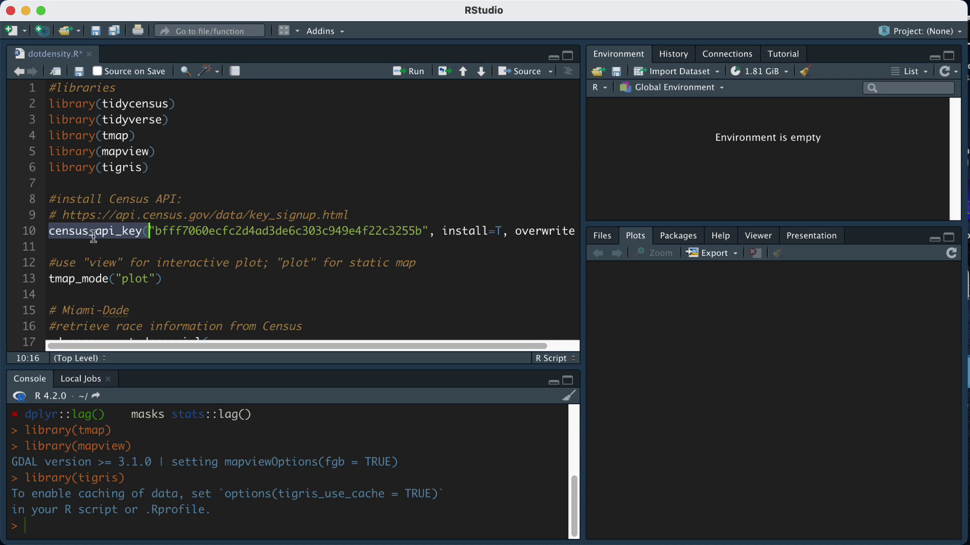
mouse_move(95, 230)
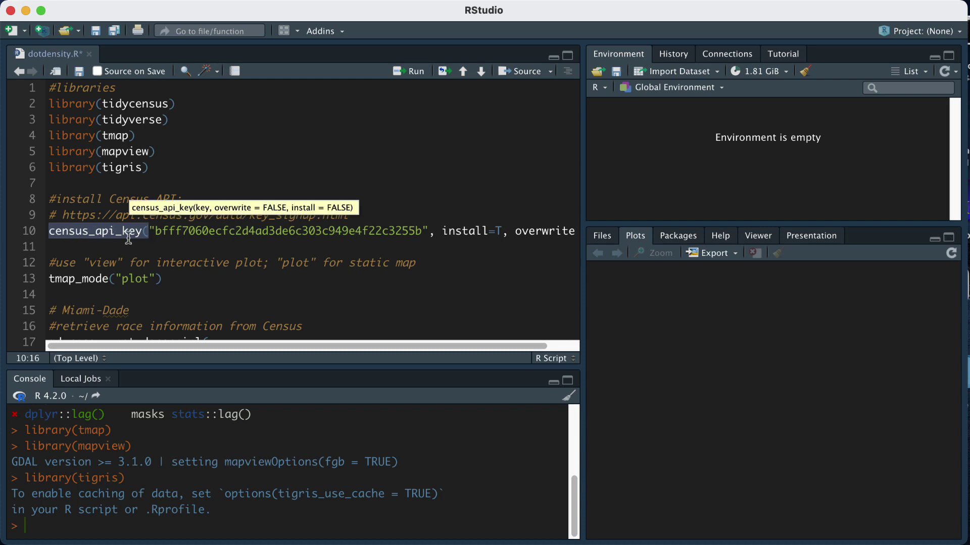
double_click(229, 227)
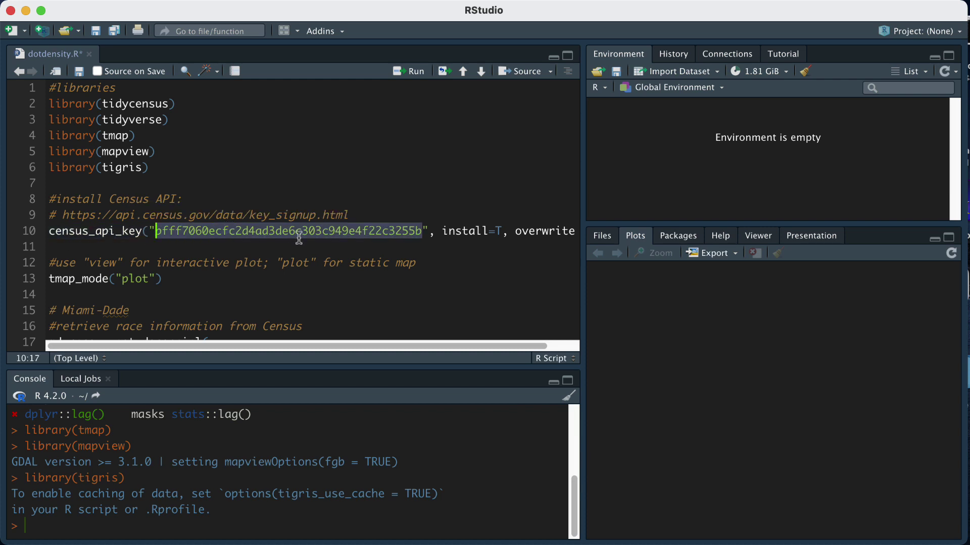
scroll(391, 269, right, 2)
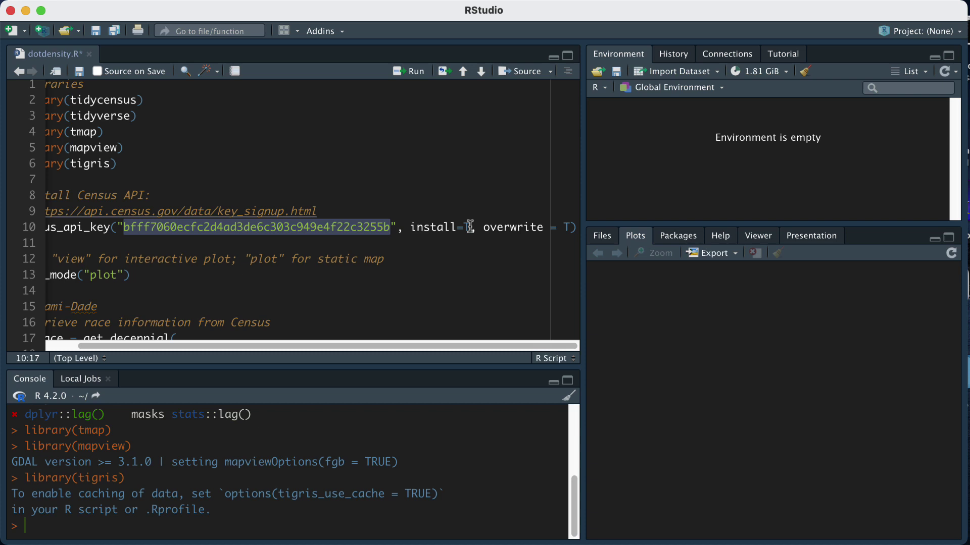
Point out the install argument on the census_api_key line.
click(447, 226)
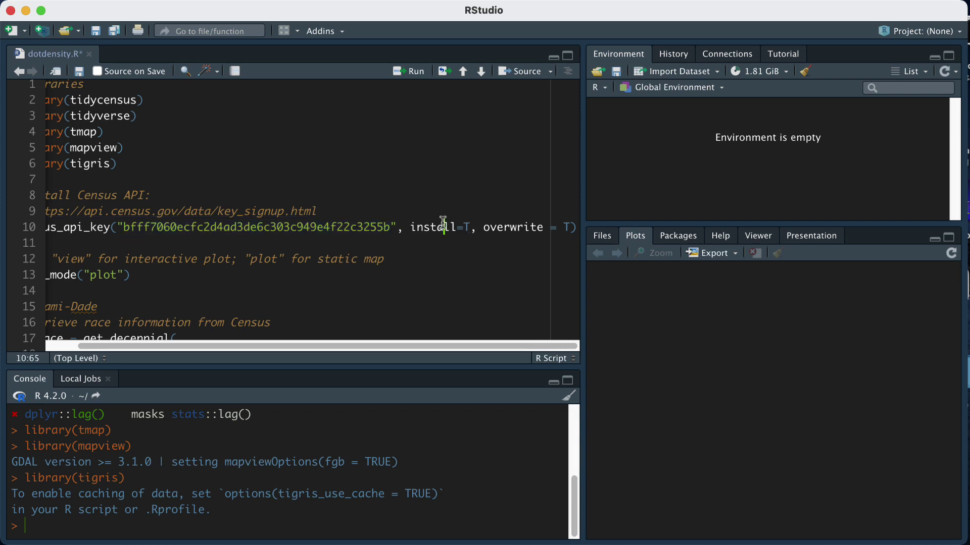
double_click(443, 227)
triple_click(442, 227)
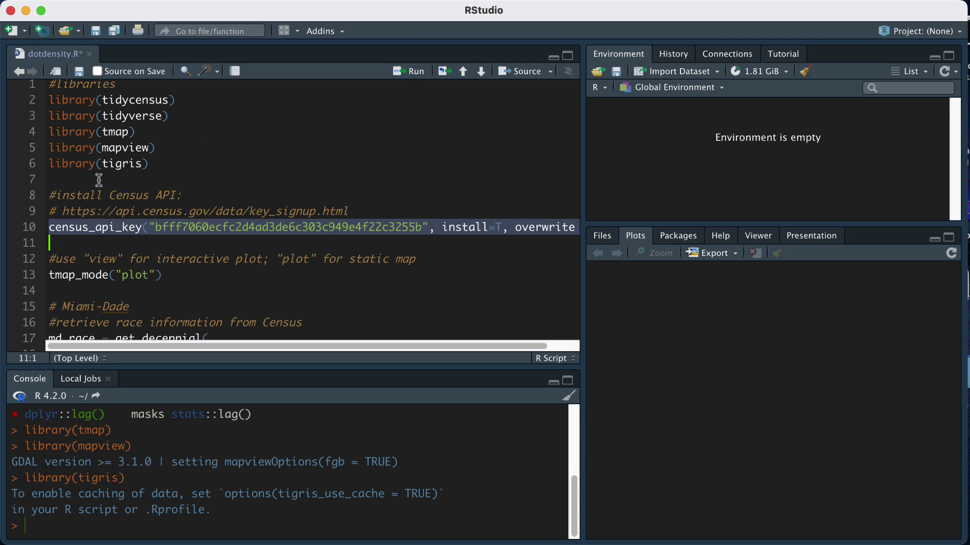
click(50, 228)
text(#)
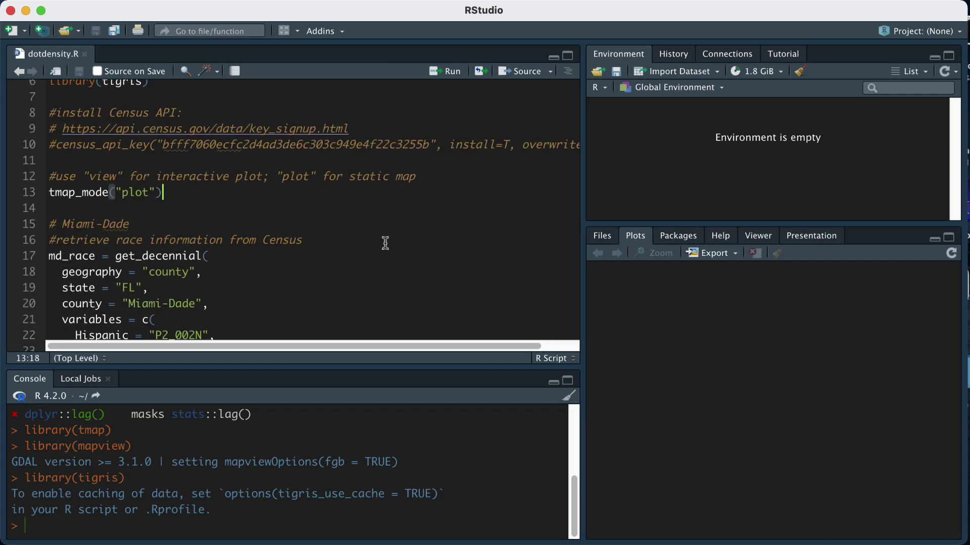
scroll(386, 242, up, 5)
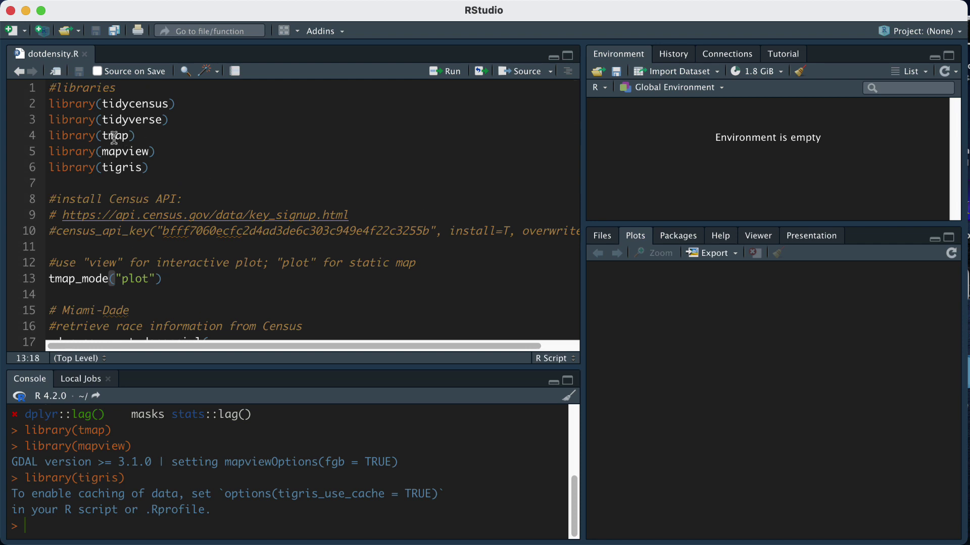
Run tmap_mode("plot") on line 13 to switch tmap to static plotting.
double_click(114, 137)
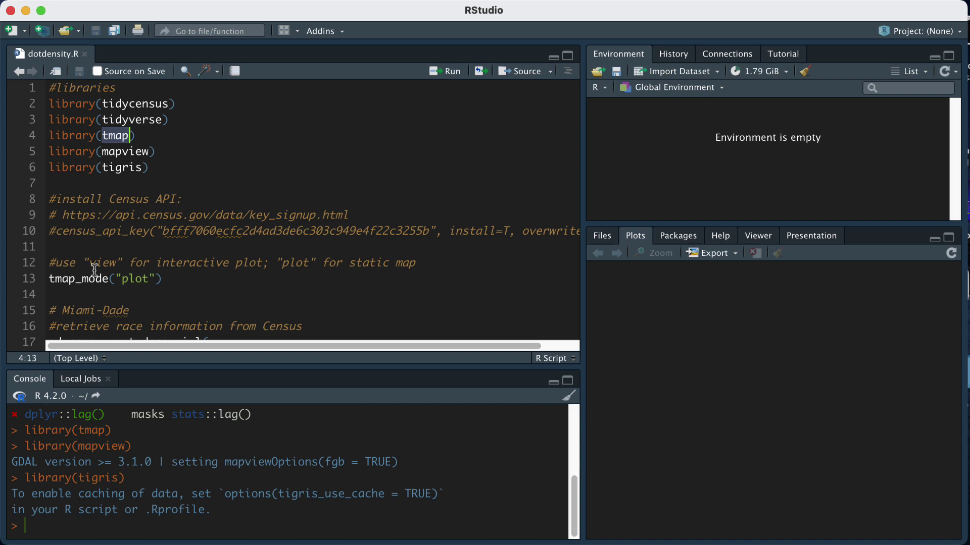
double_click(295, 263)
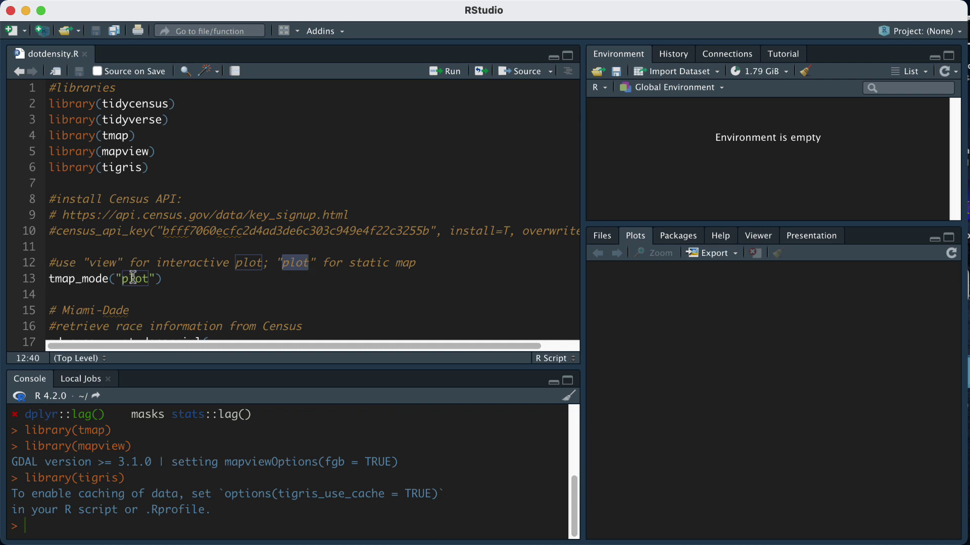
shift+click(161, 279)
key(super+Return)
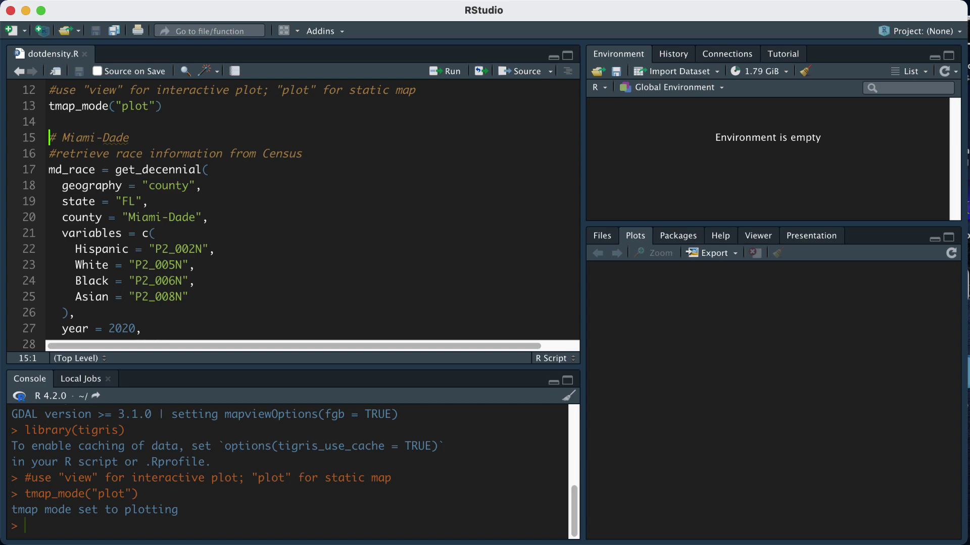
key(super+Tab)
scroll(639, 271, down, 5)
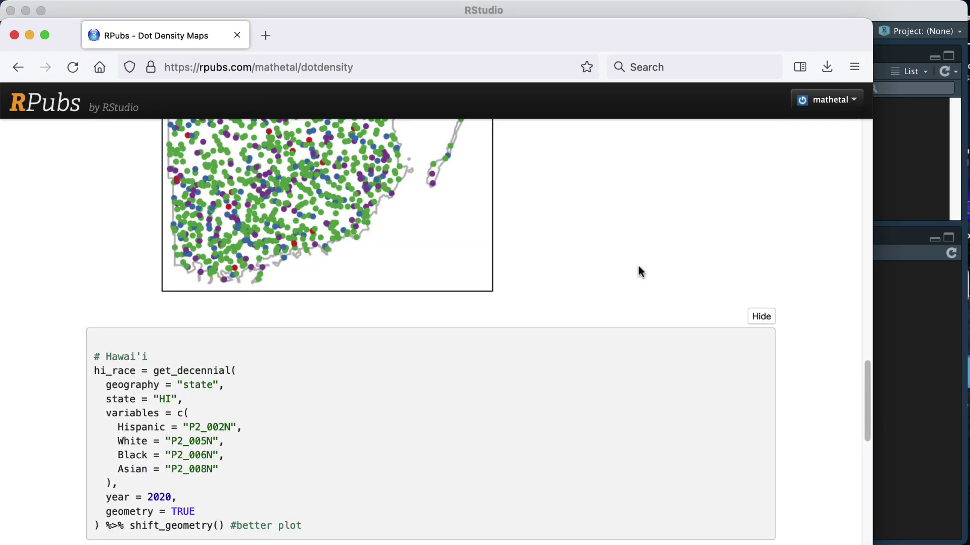
scroll(639, 272, down, 5)
scroll(639, 271, up, 2)
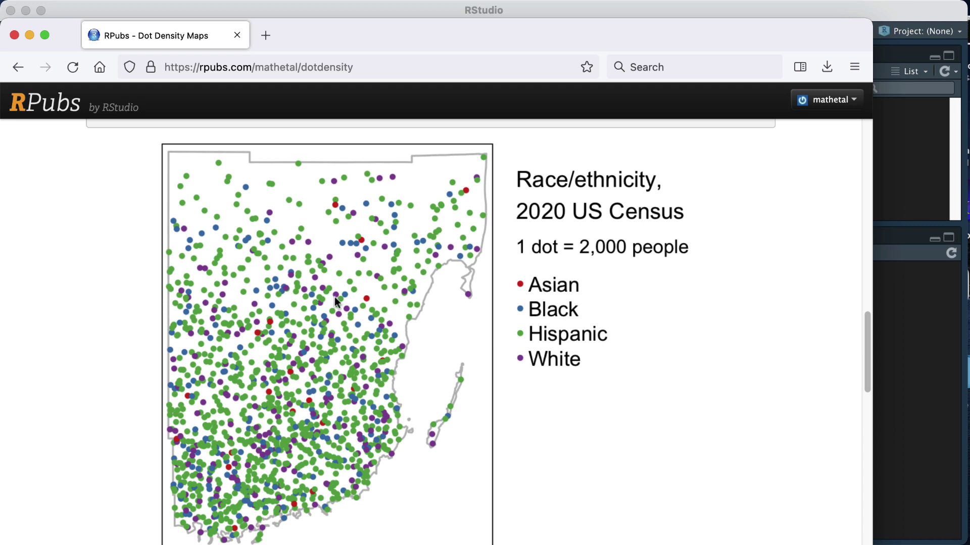
scroll(336, 302, down, 1)
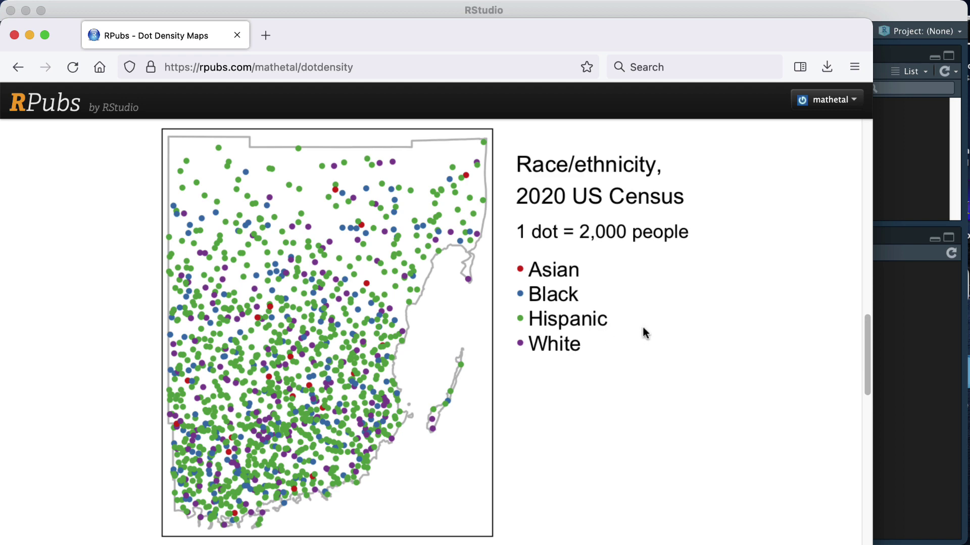
key(super+Tab)
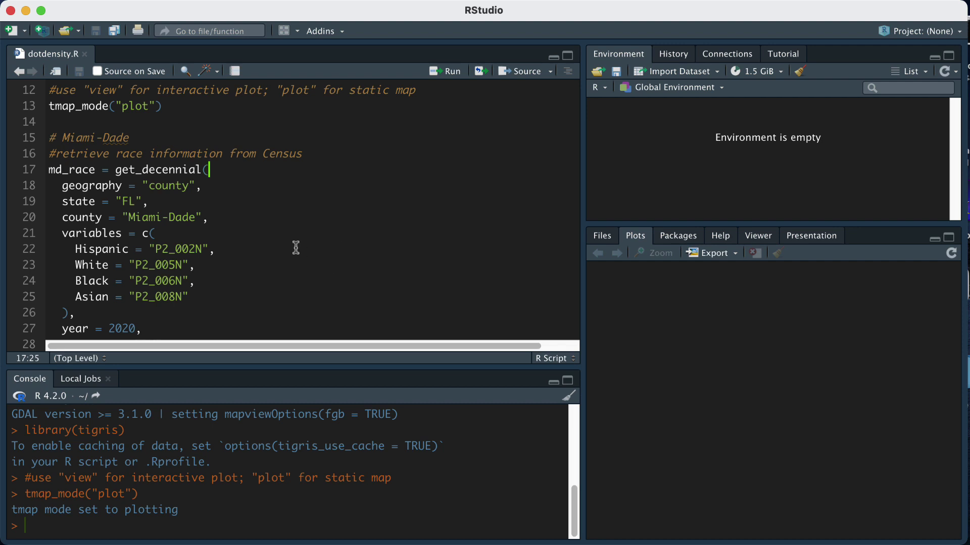
scroll(295, 248, down, 3)
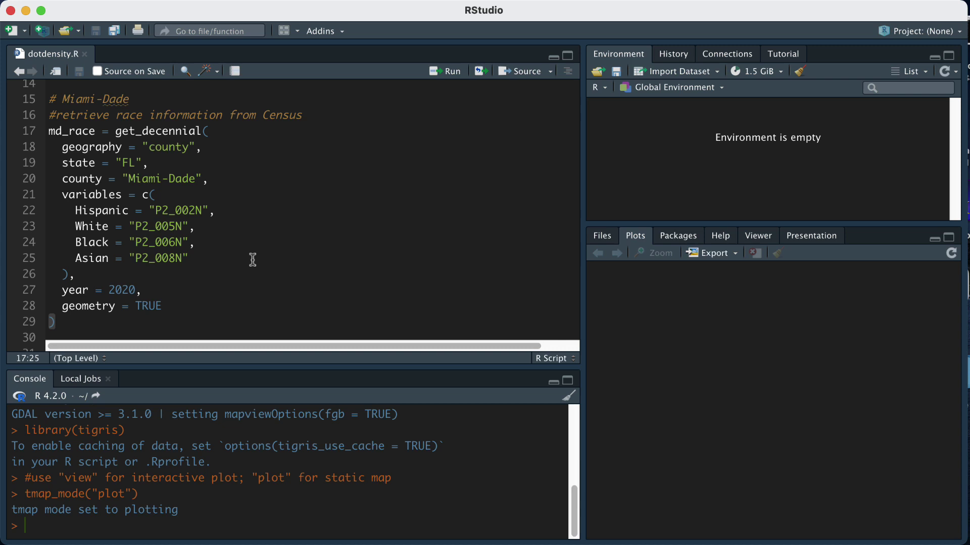
drag(114, 131, 203, 134)
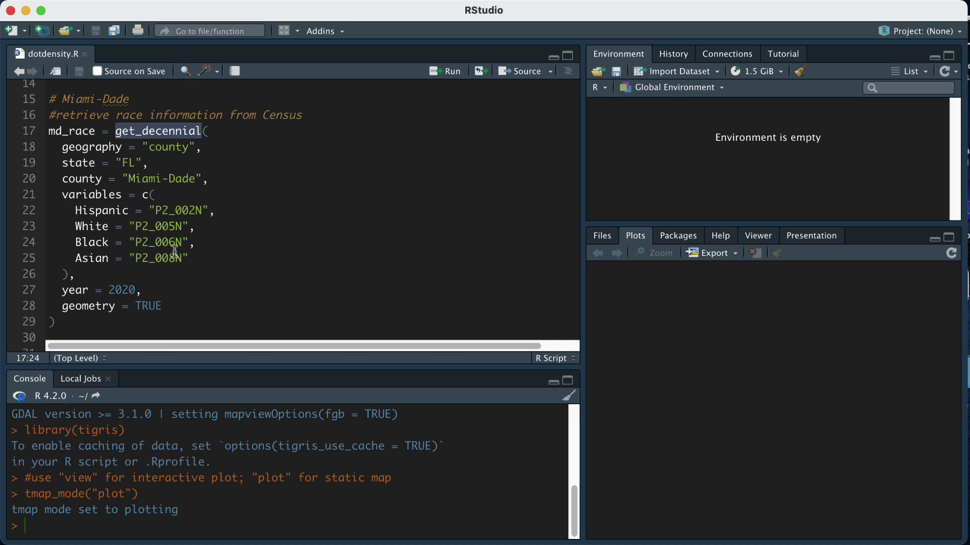
drag(115, 132, 203, 131)
click(211, 132)
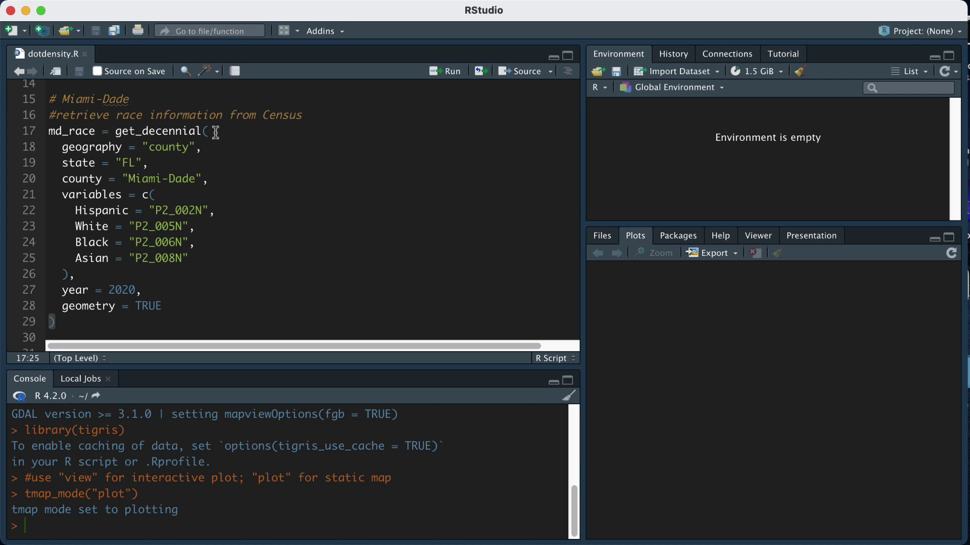
triple_click(206, 148)
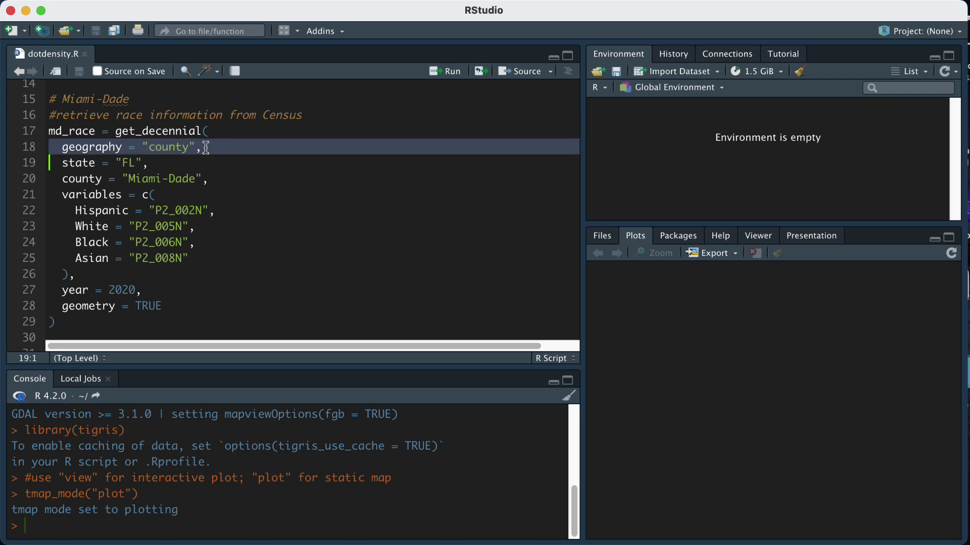
click(214, 147)
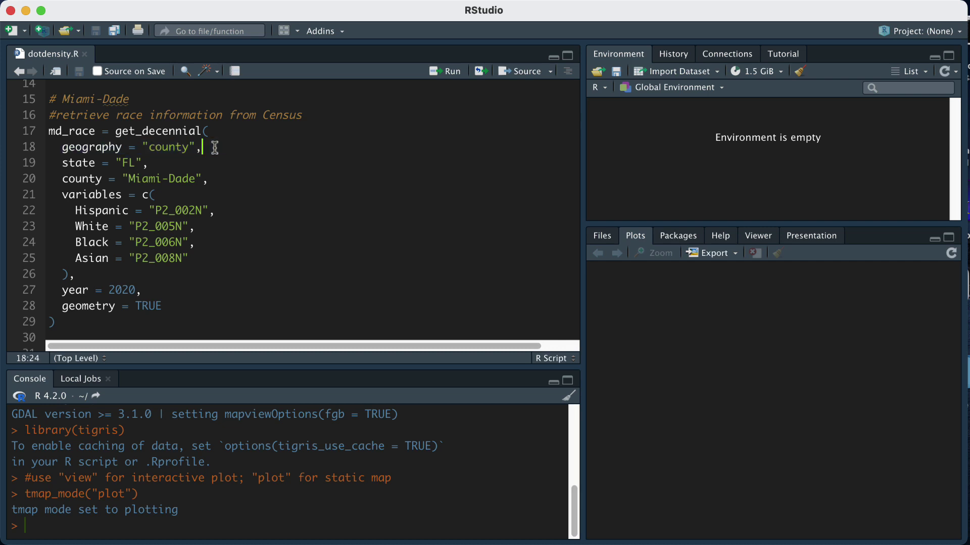
drag(209, 179, 37, 165)
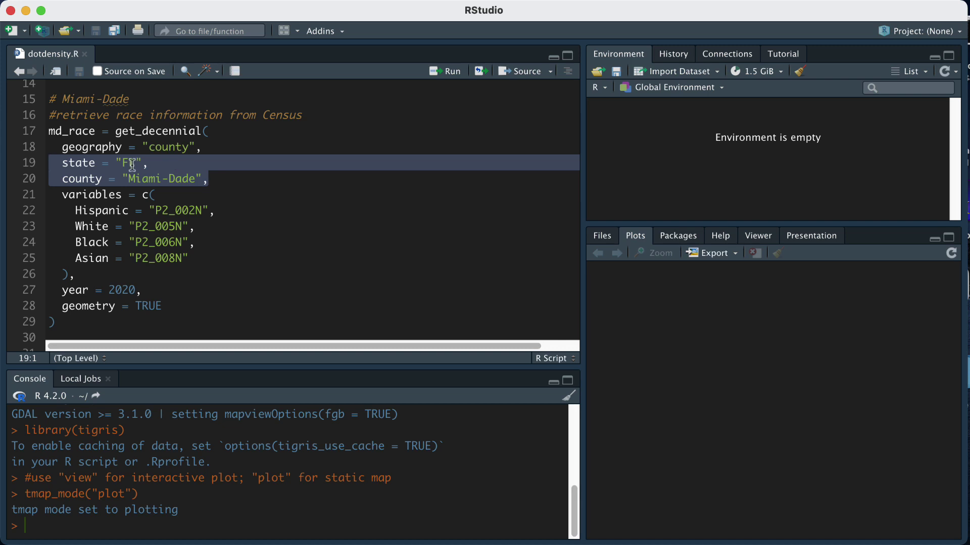
drag(76, 274, 48, 195)
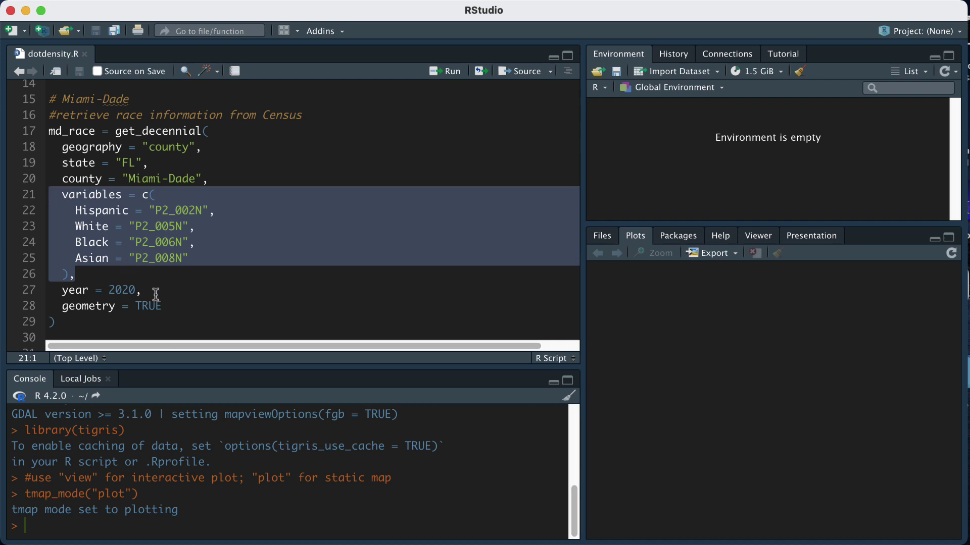
drag(143, 291, 50, 291)
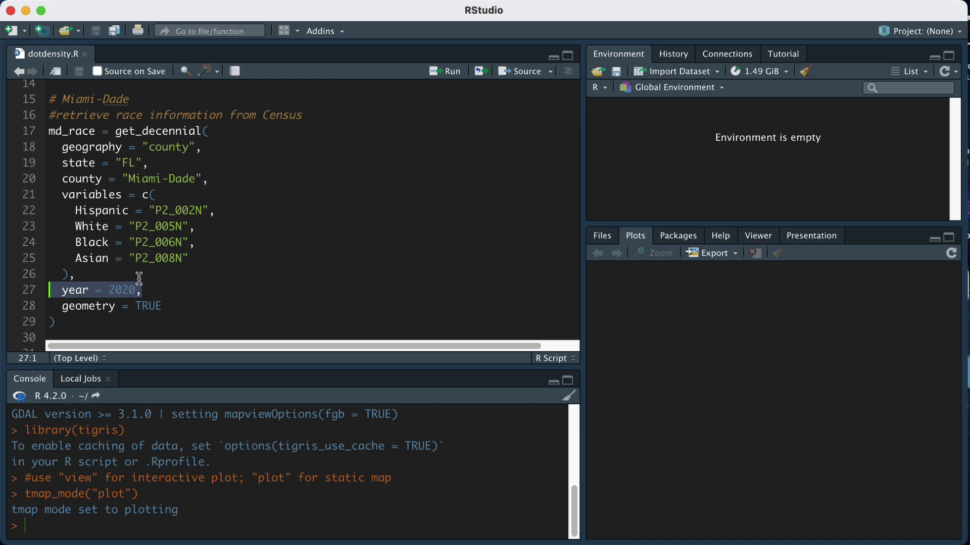
drag(167, 306, 34, 311)
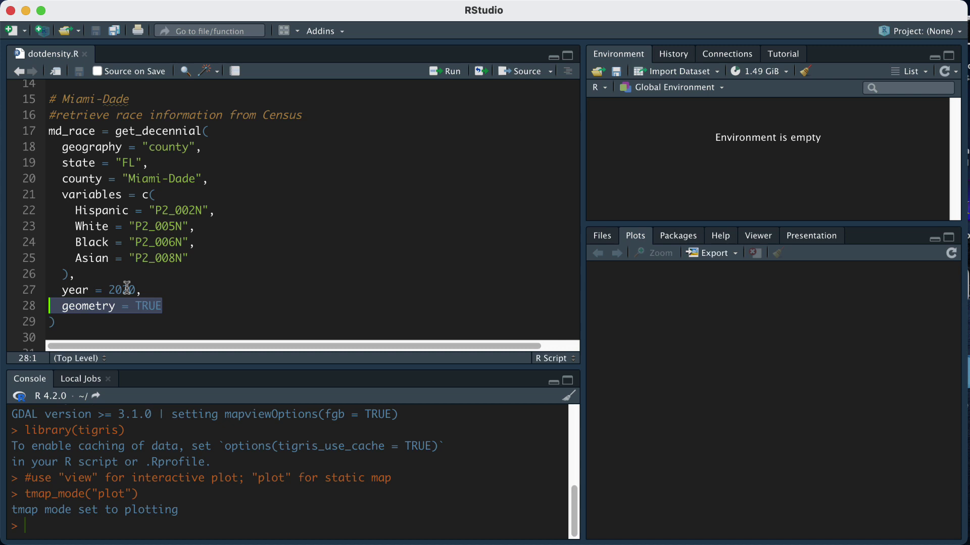
drag(55, 321, 49, 131)
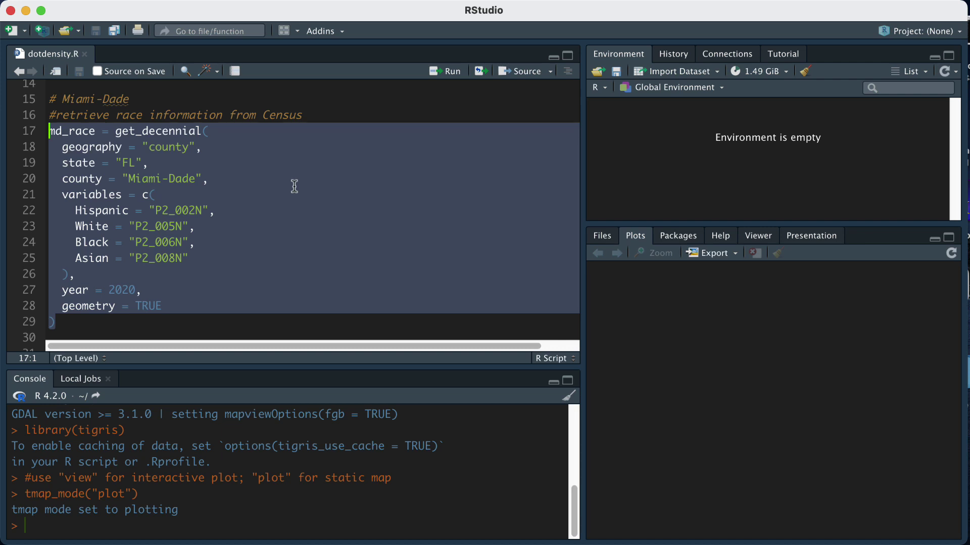
Run the Miami-Dade Census query into md_race and view its four-row table.
key(super+Return)
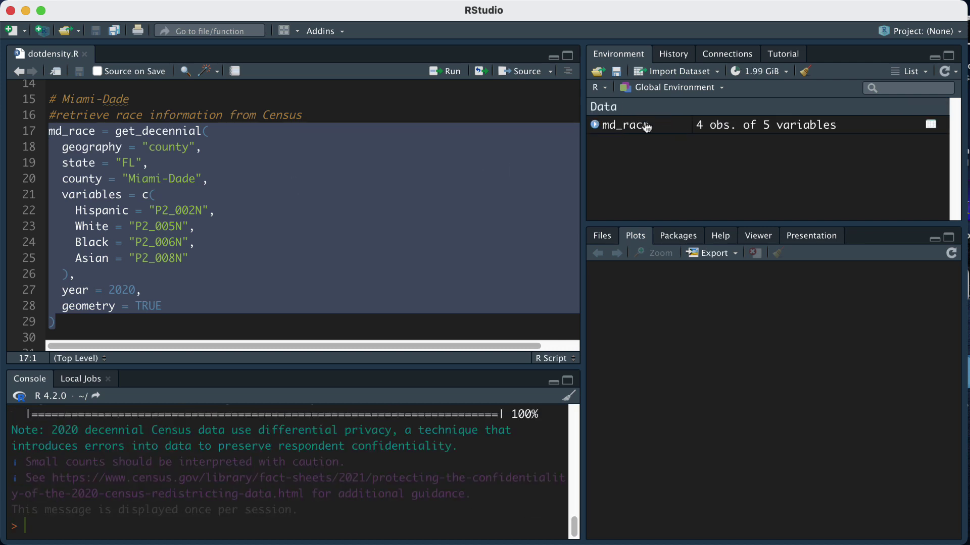
click(625, 125)
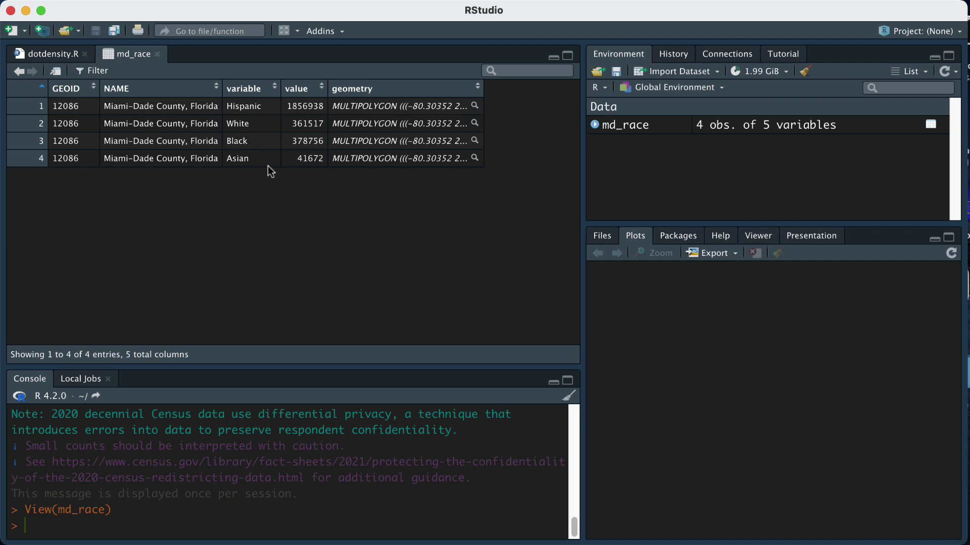
key(ctrl+w)
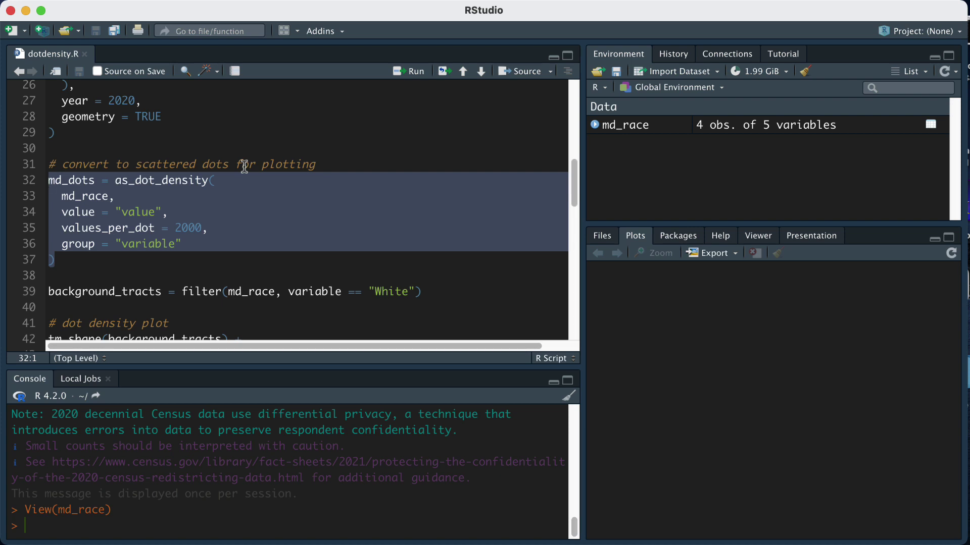
Run as_dot_density at 2000 people per dot, then compare with the published RPubs map.
key(ctrl+Return)
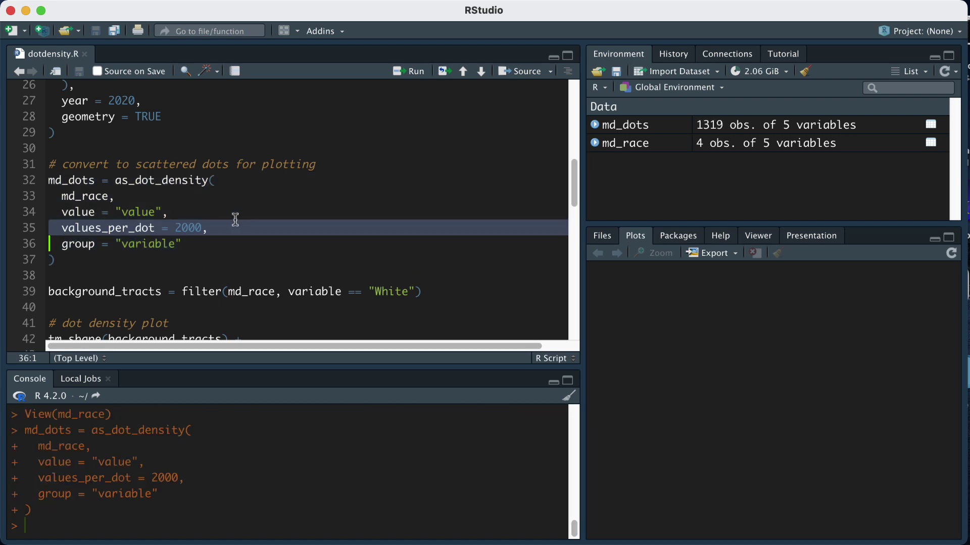
click(231, 227)
double_click(193, 228)
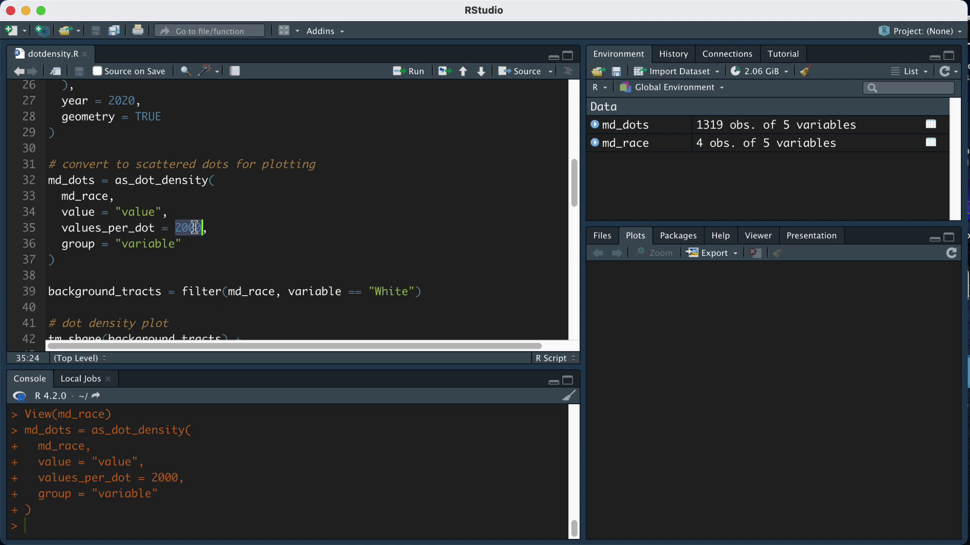
click(193, 227)
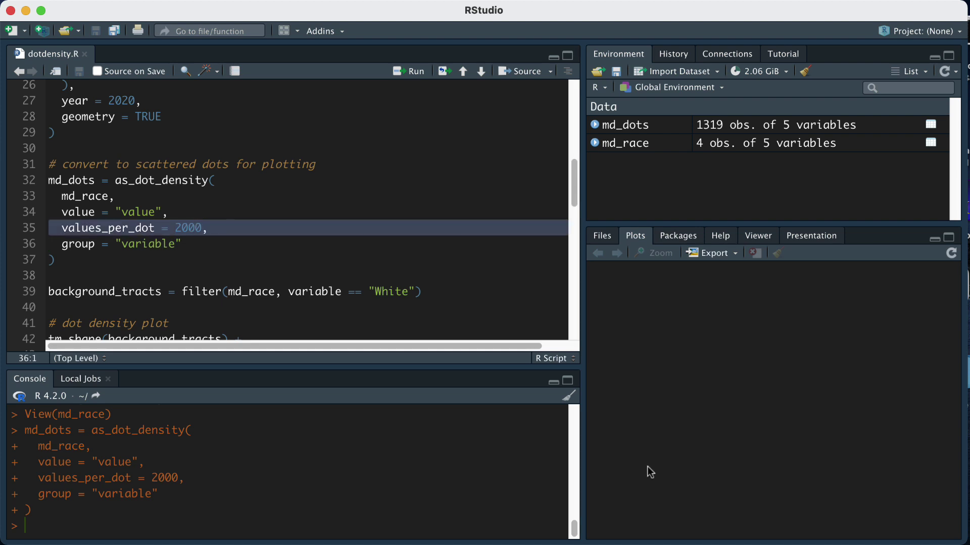
key(super+Tab)
scroll(736, 322, up, 2)
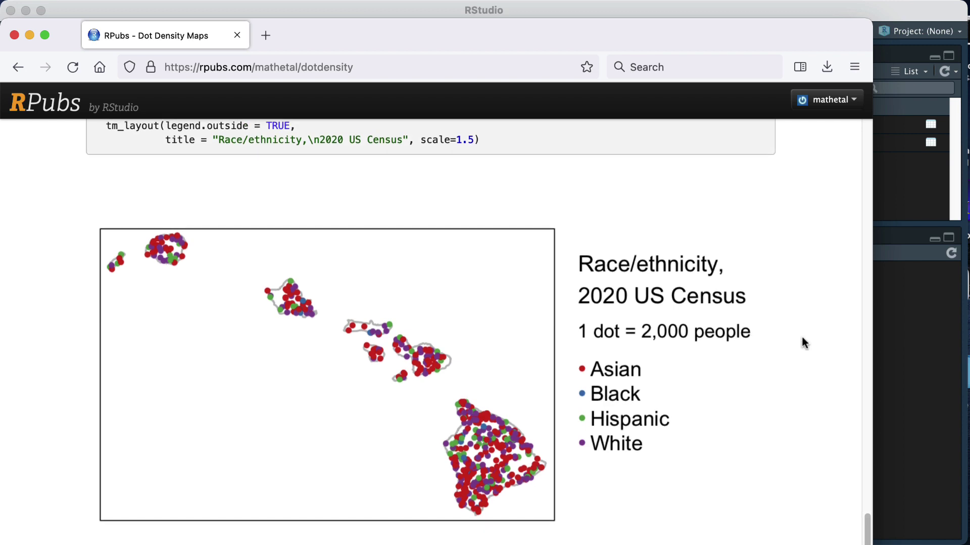
scroll(803, 345, up, 8)
scroll(804, 344, up, 10)
scroll(804, 344, up, 5)
scroll(803, 345, up, 1)
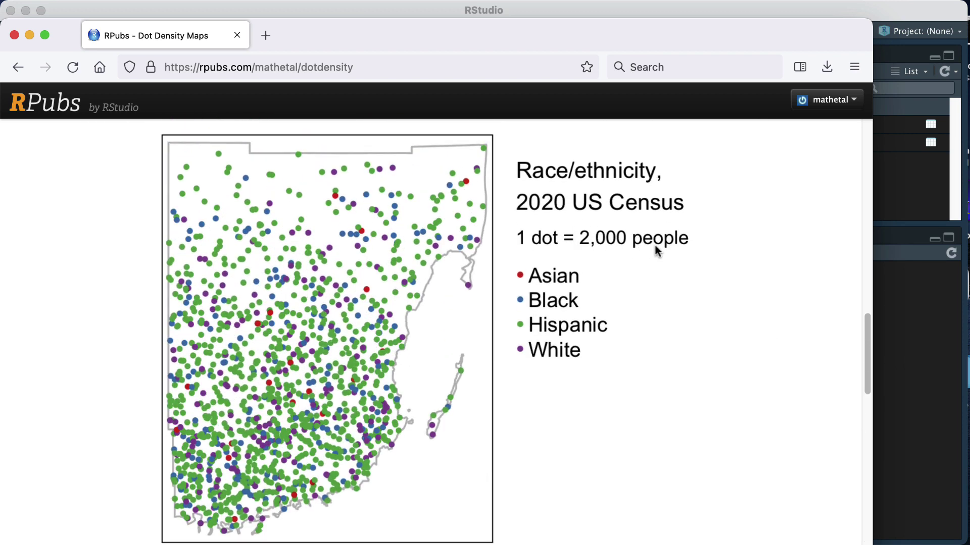
Back in the script, re-run the md_dots conversion at 2000 people per dot.
key(super+Tab)
click(187, 230)
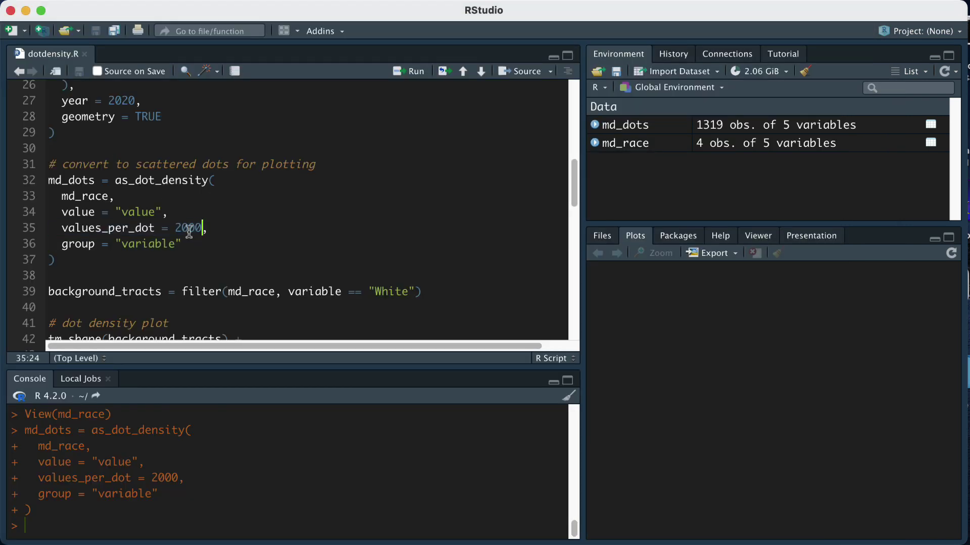
key(ctrl+Return)
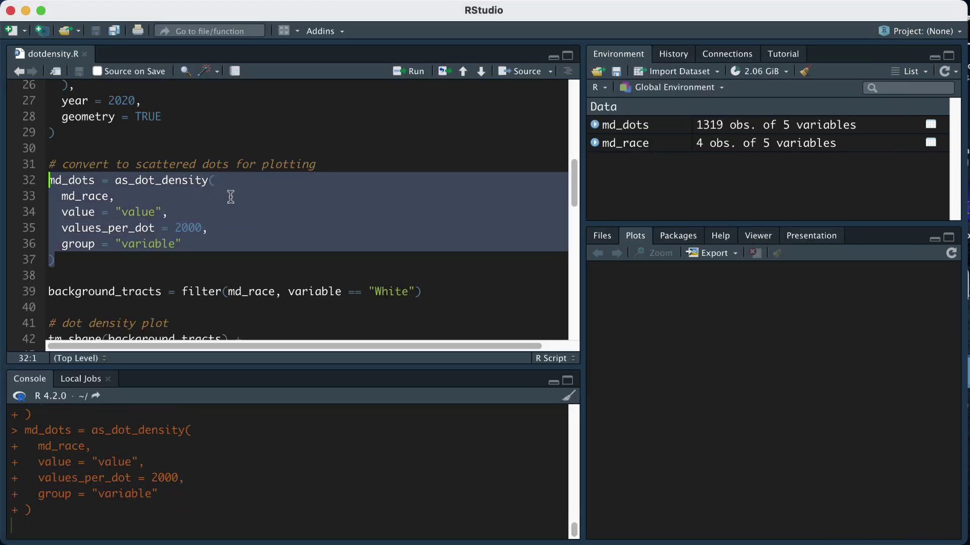
drag(48, 225, 82, 241)
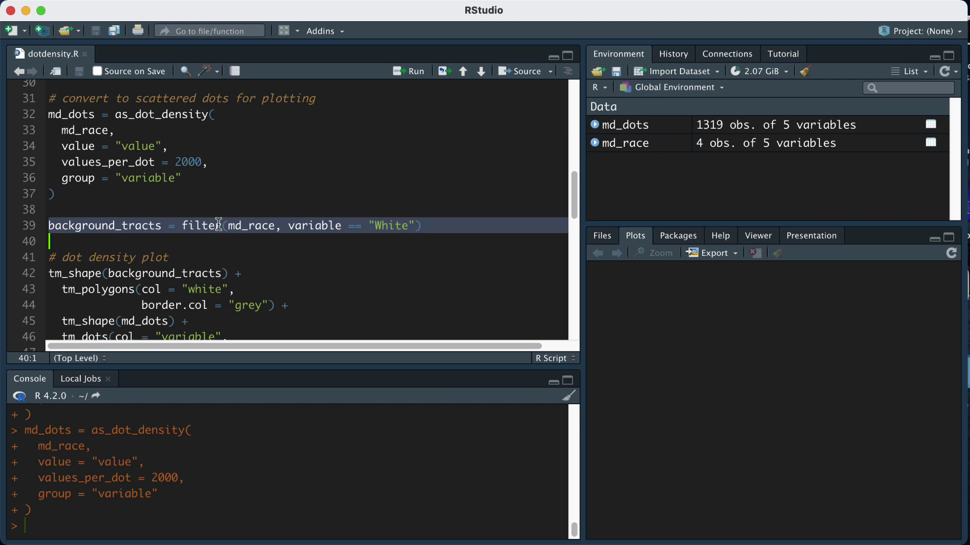
scroll(262, 227, up, 8)
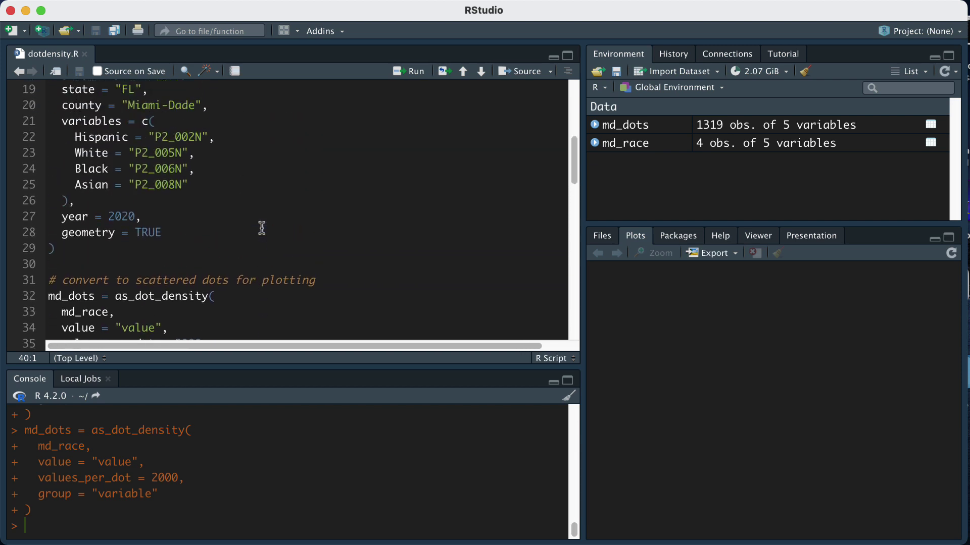
scroll(261, 227, down, 10)
Create background_tracts from md_race's White row and review the tm_shape plot code.
key(super+Return)
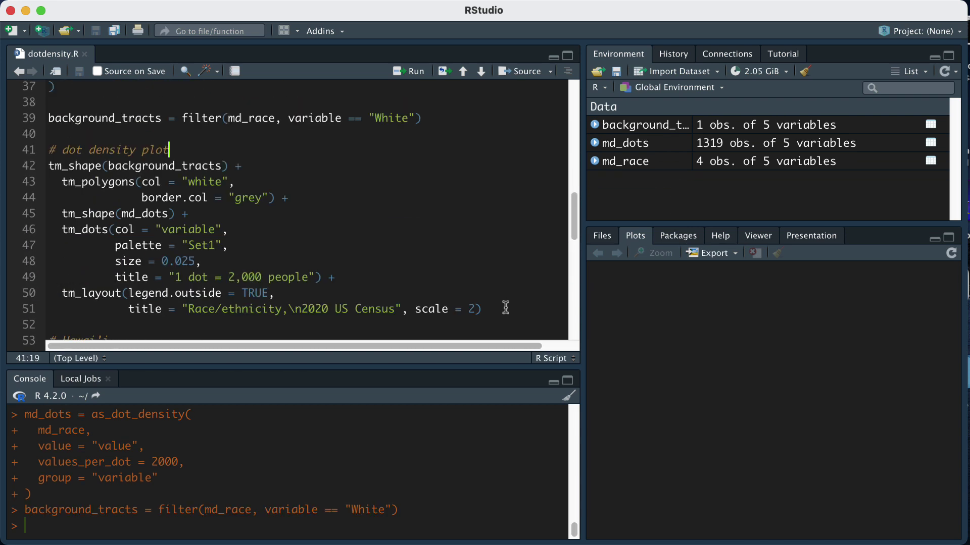
click(506, 308)
drag(505, 308, 45, 169)
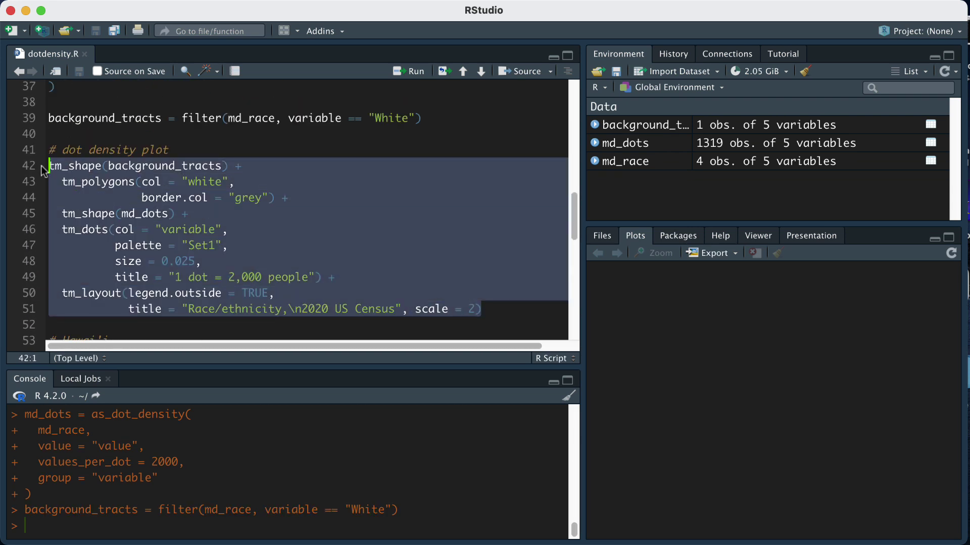
click(325, 155)
mouse_move(74, 165)
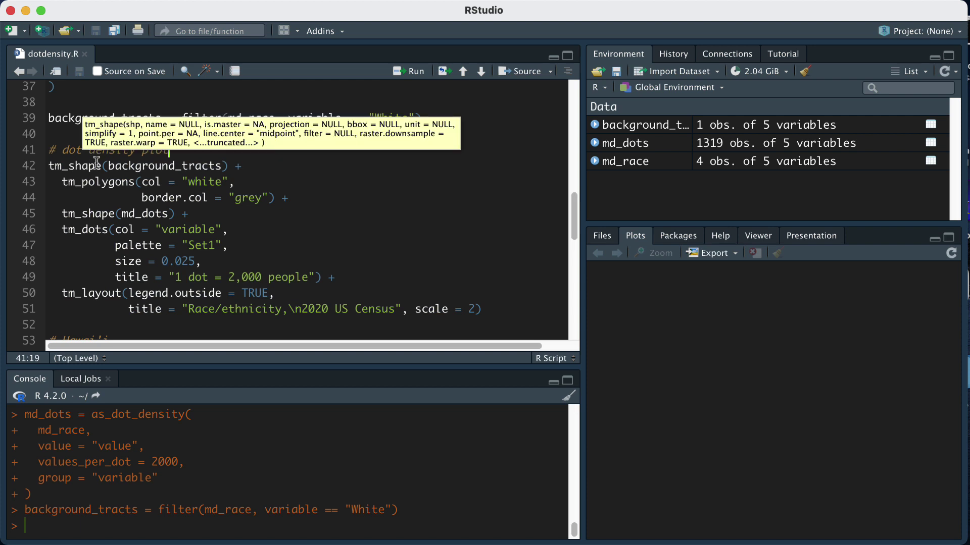
click(443, 227)
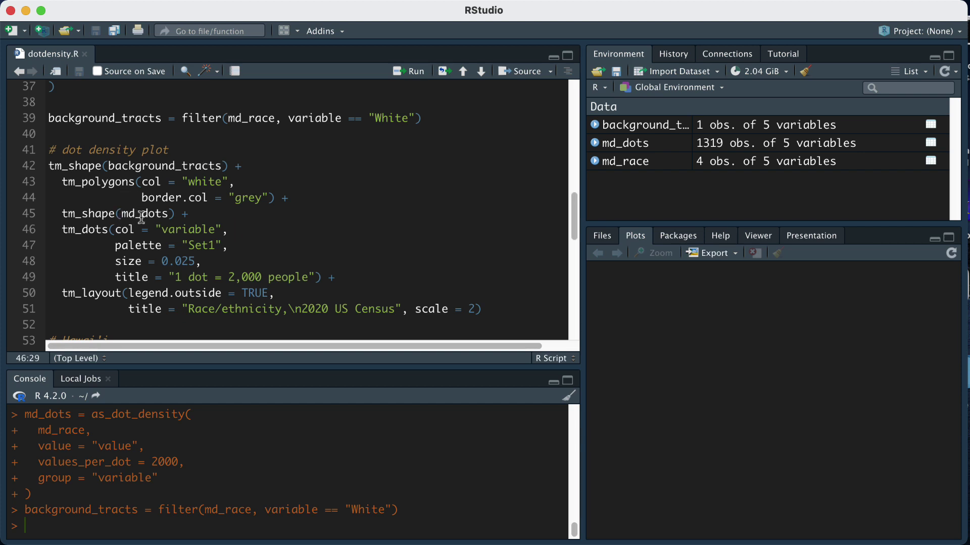
scroll(155, 210, up, 5)
scroll(144, 204, up, 5)
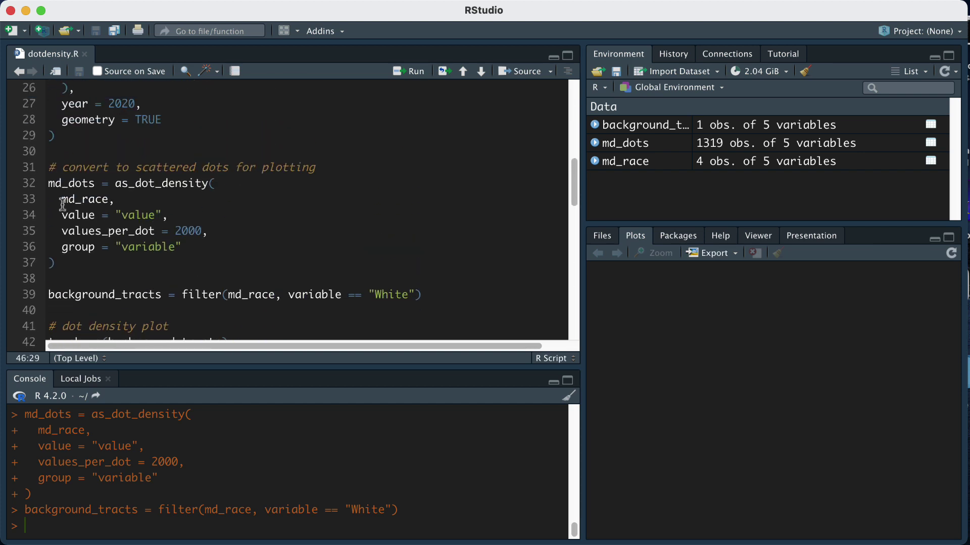
scroll(134, 198, down, 5)
scroll(135, 199, down, 5)
scroll(135, 199, down, 3)
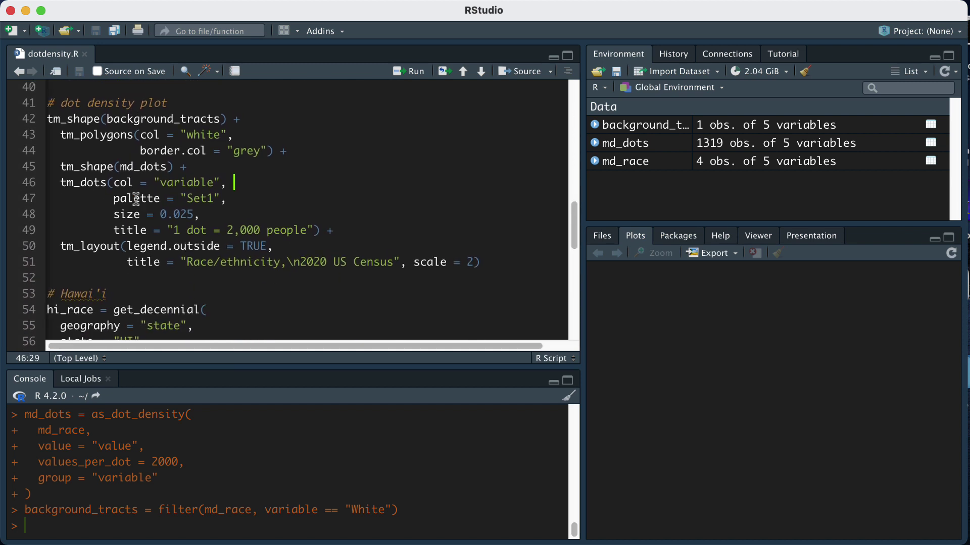
scroll(135, 198, up, 1)
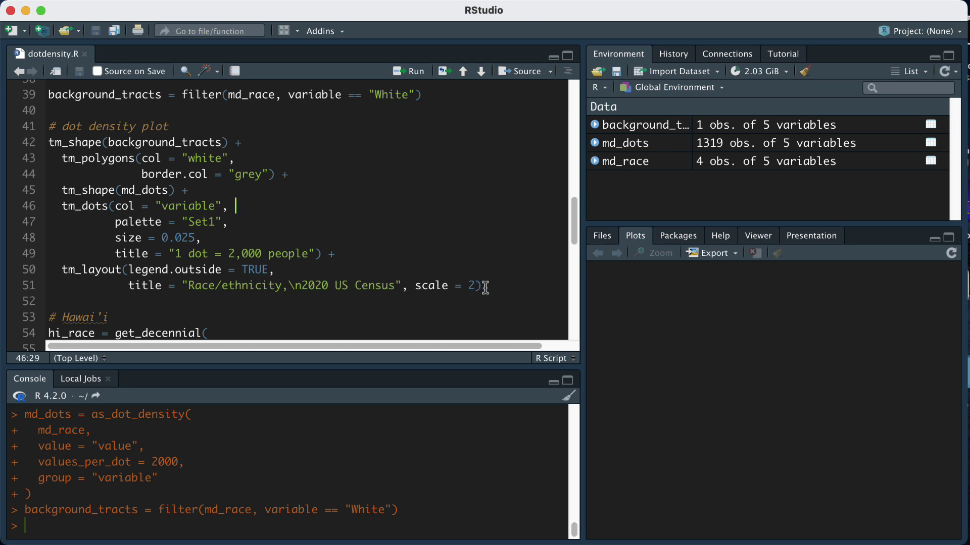
Run the tm_shape code to plot the Miami-Dade dot map, then inspect it in Plot Zoom.
drag(483, 286, 49, 141)
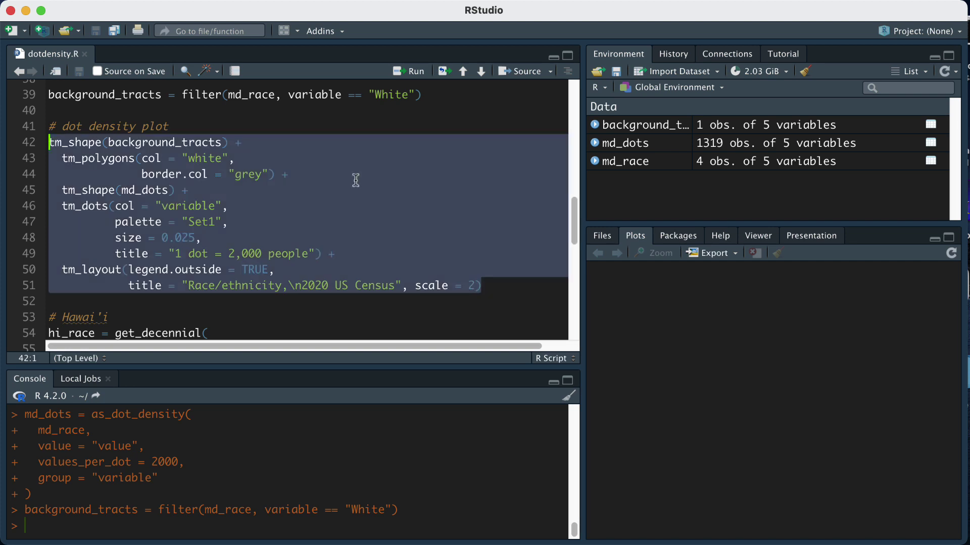
key(ctrl+Return)
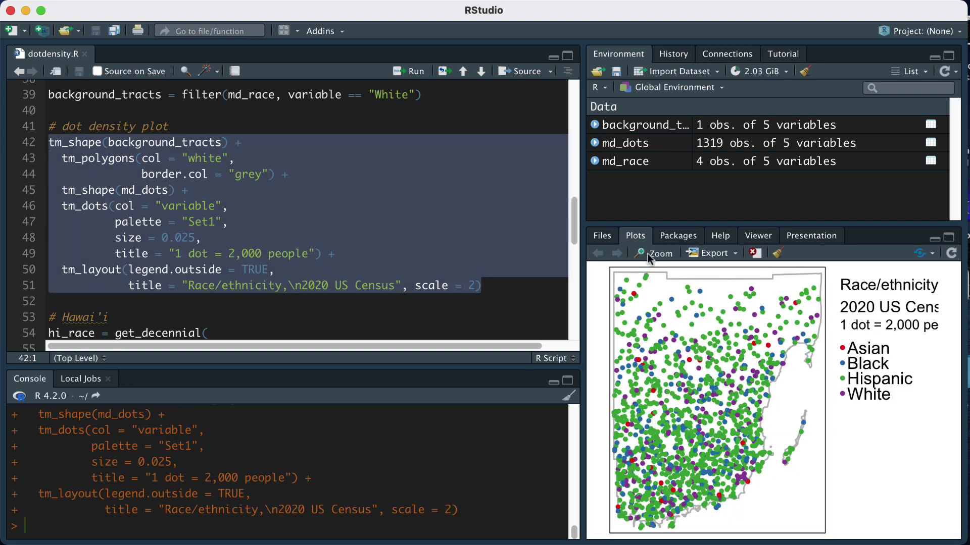
click(649, 255)
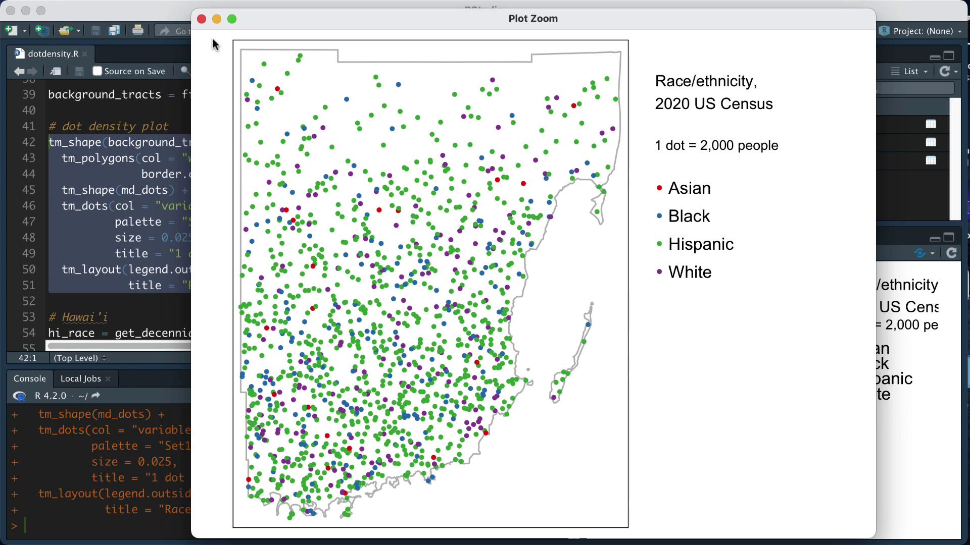
click(202, 19)
click(255, 302)
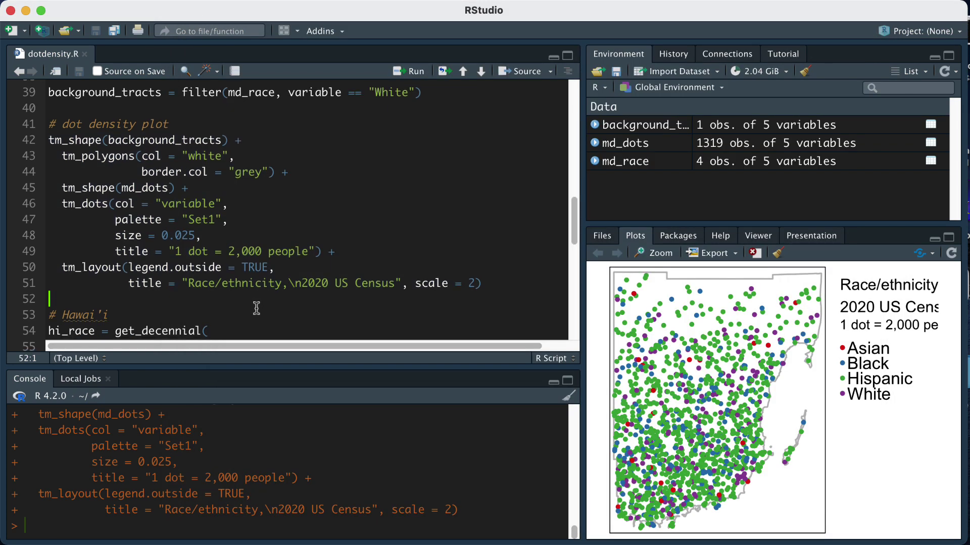
scroll(257, 307, down, 5)
scroll(257, 308, down, 4)
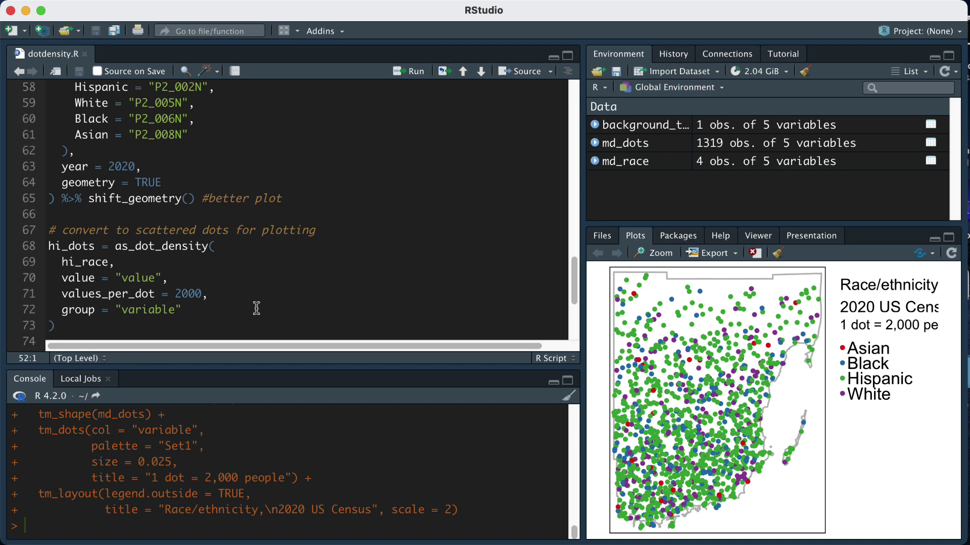
scroll(256, 308, down, 6)
scroll(257, 308, down, 2)
scroll(402, 274, up, 12)
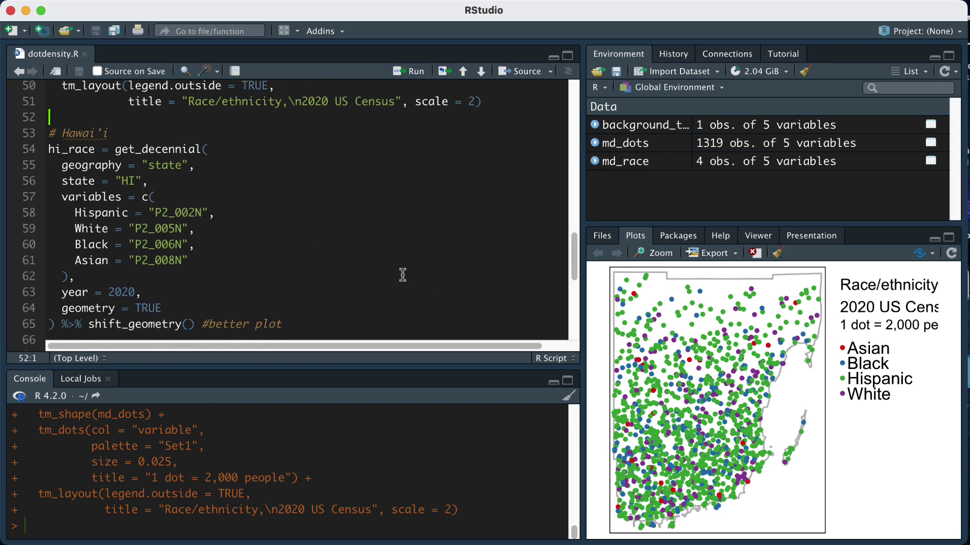
scroll(402, 274, down, 3)
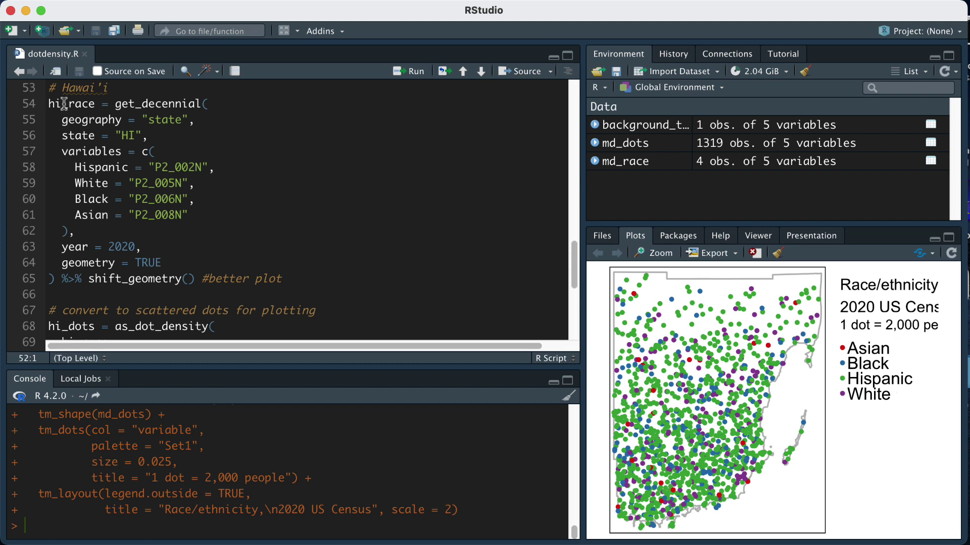
click(228, 104)
click(142, 258)
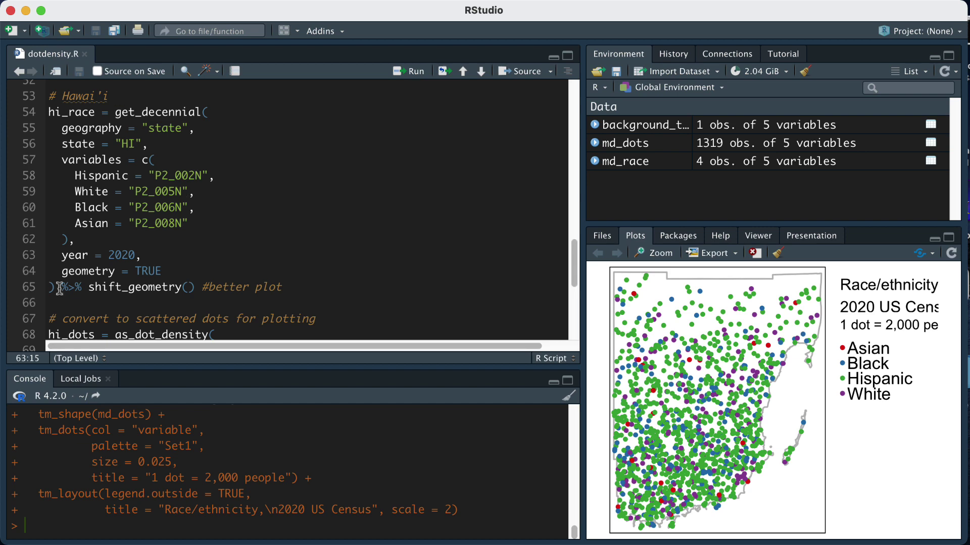
drag(61, 287, 195, 287)
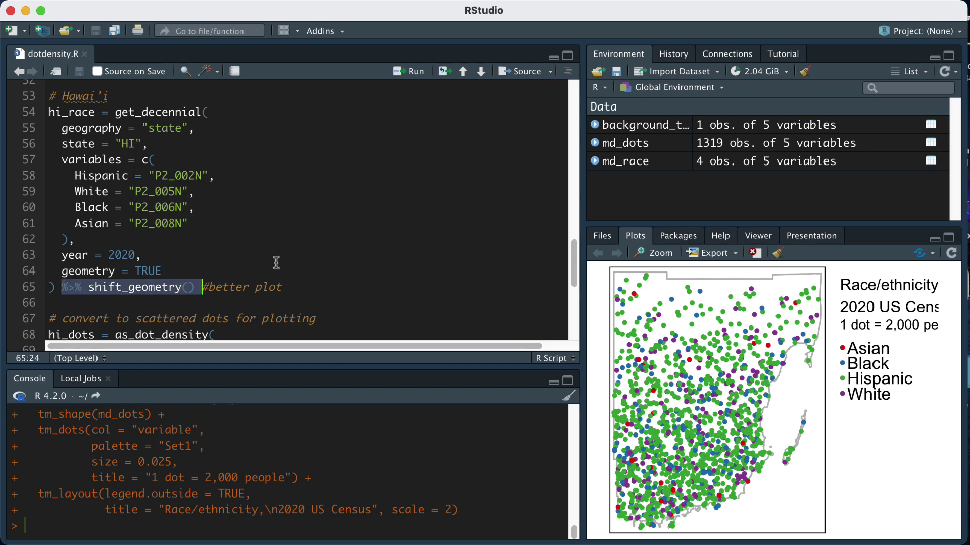
scroll(275, 262, up, 15)
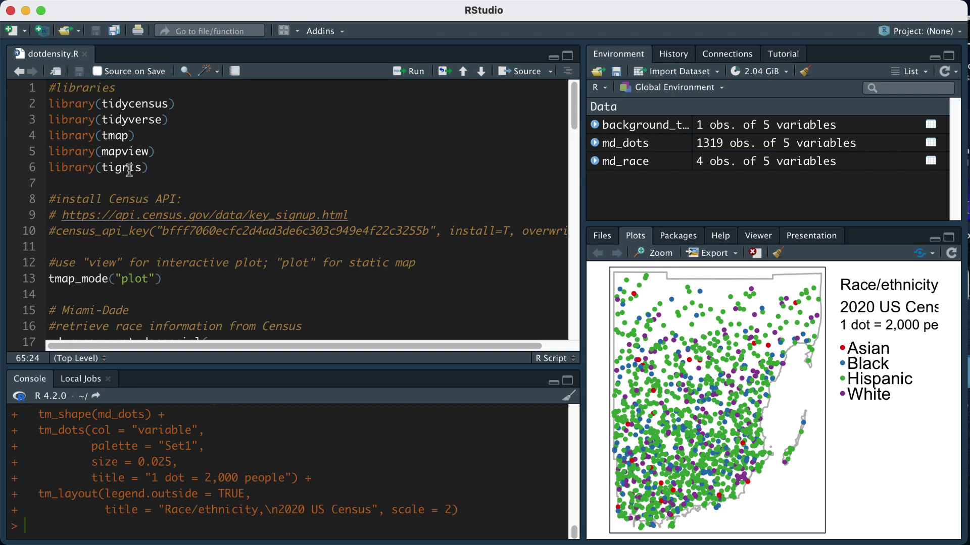
scroll(180, 182, down, 10)
scroll(180, 182, down, 5)
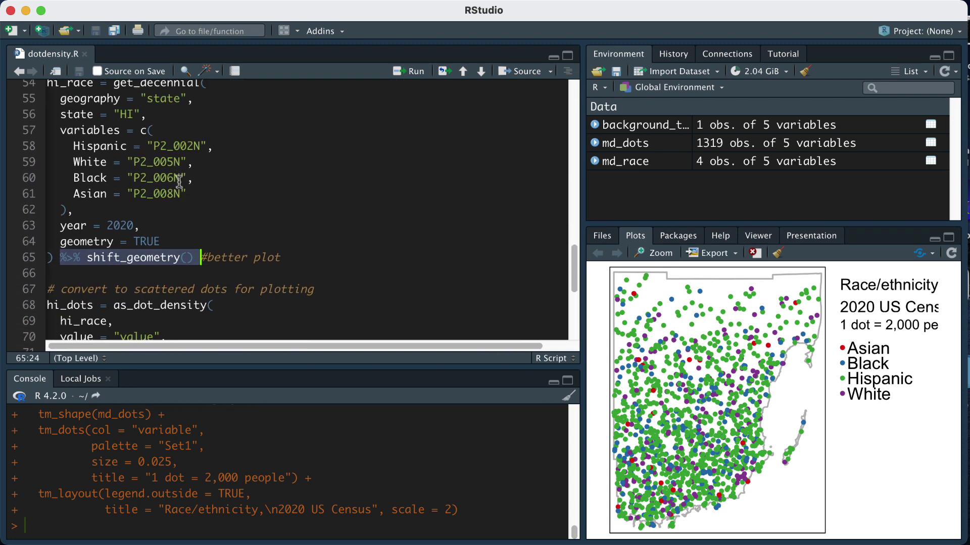
scroll(180, 180, up, 1)
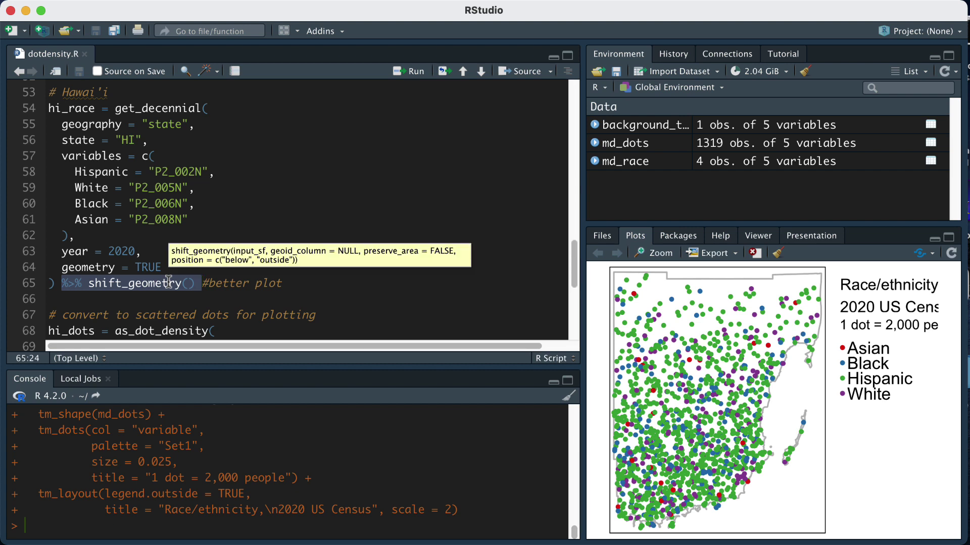
mouse_move(133, 284)
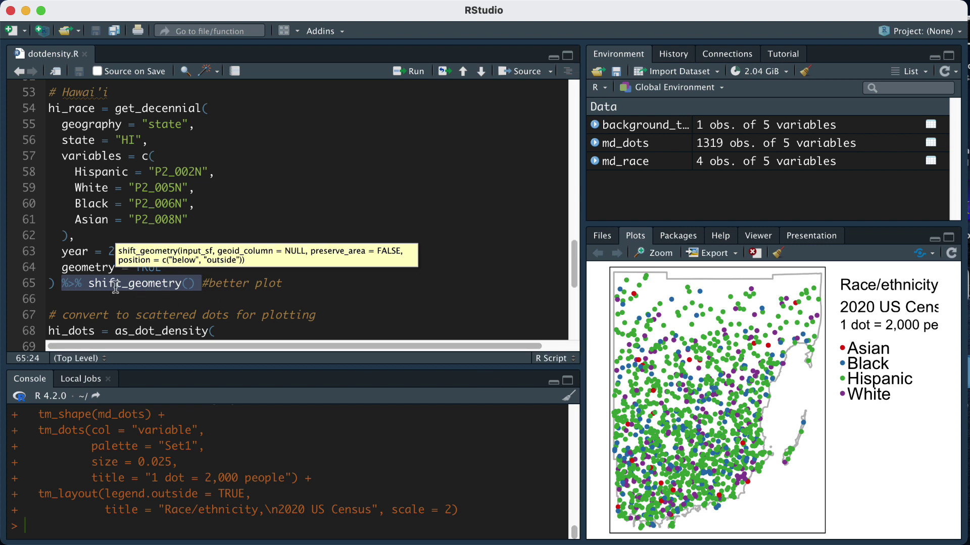
Download Hawaii race data into hi_race, convert it to 503 dots, and filter background tracts.
drag(283, 284, 24, 108)
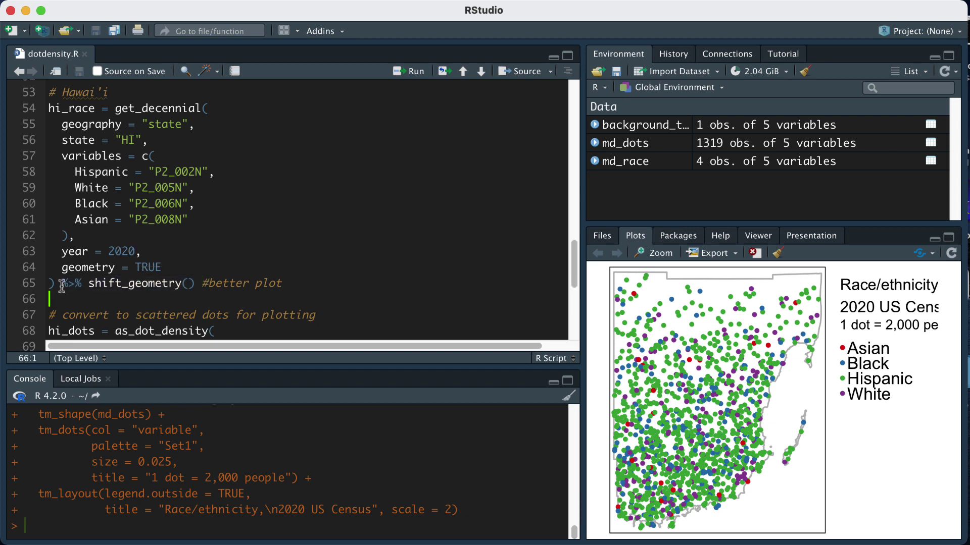
key(ctrl+Return)
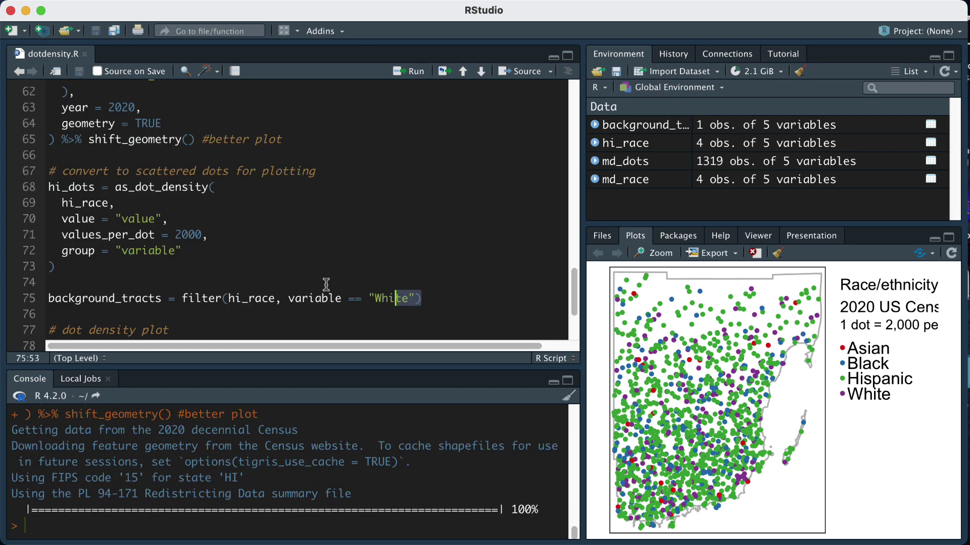
drag(421, 248, 49, 187)
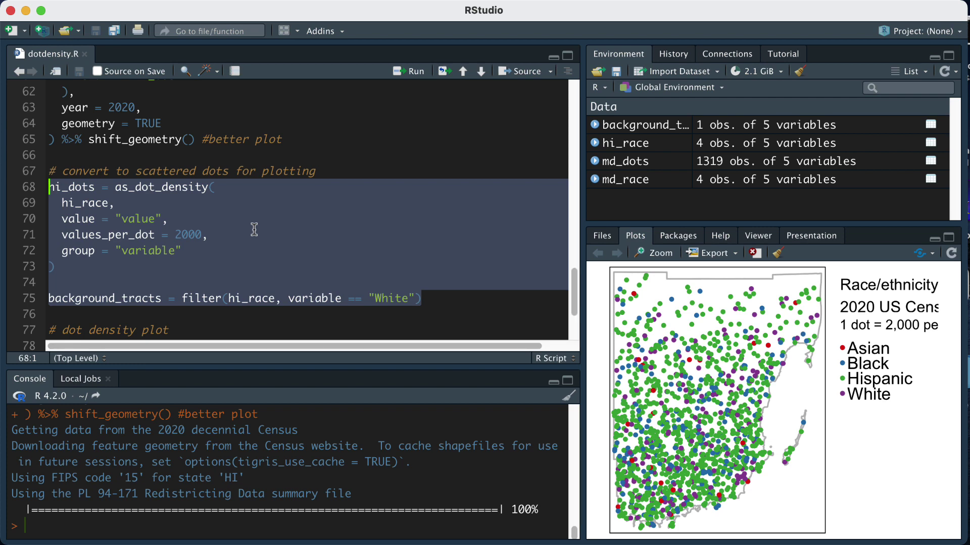
key(ctrl+Return)
Draw the Hawaii dot density map and enlarge it in a repositioned Zoom window.
drag(481, 312, 44, 169)
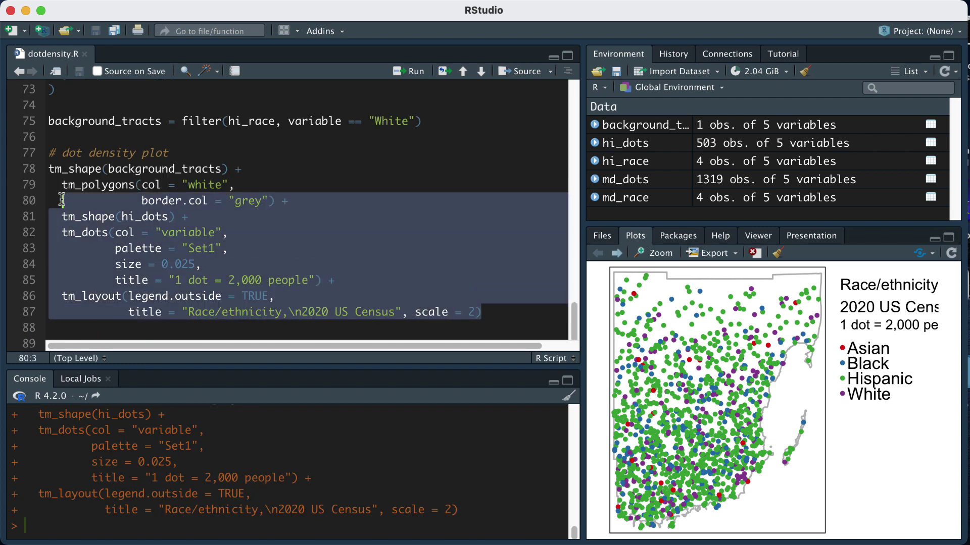
key(ctrl+Return)
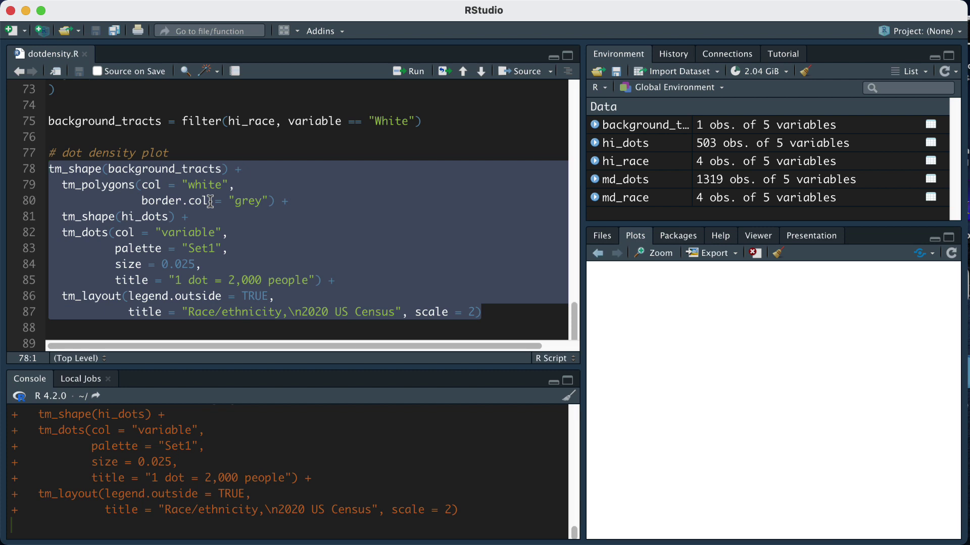
click(660, 253)
drag(566, 149, 468, 33)
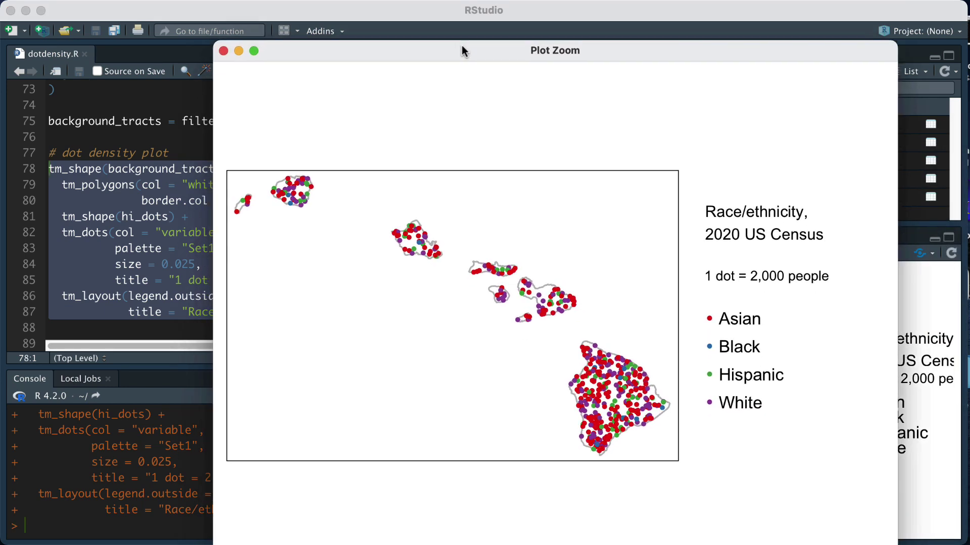